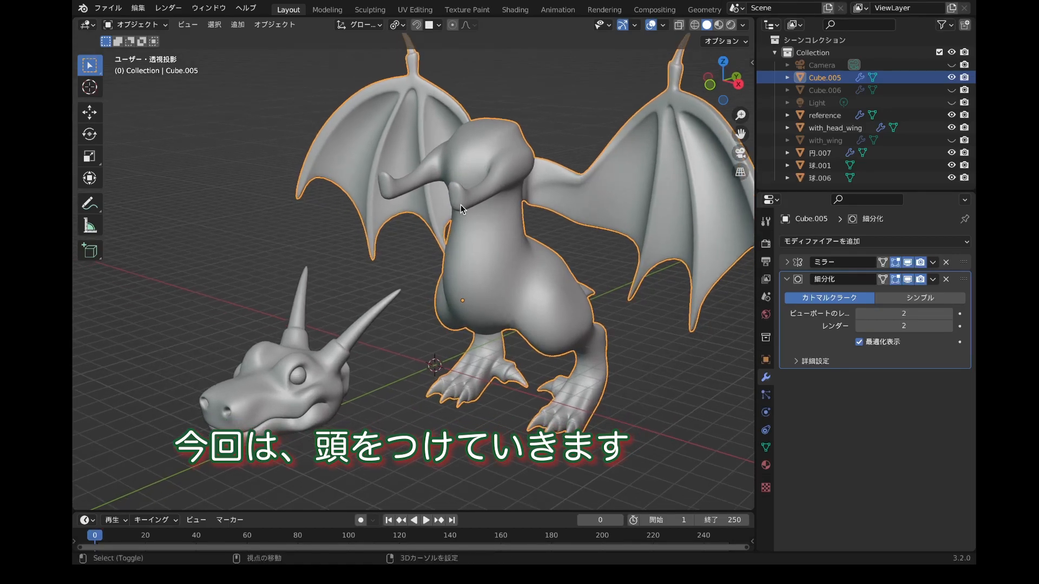
Select the separate dragon head object beside the body.
left_click(279, 432)
middle_click_drag(280, 433, 399, 333, "shift")
mouse_move(333, 375)
middle_mouse_down("shift")
mouse_move(340, 371)
mouse_move(331, 381)
middle_mouse_up("shift")
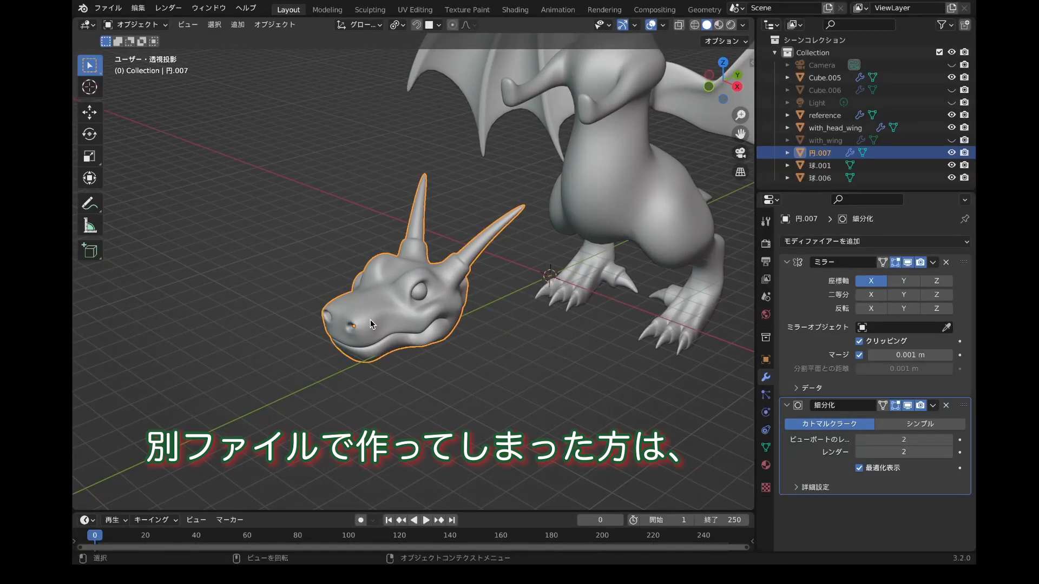
middle_click_drag(370, 320, 366, 326, "shift")
middle_click_drag(445, 216, 439, 225, "shift")
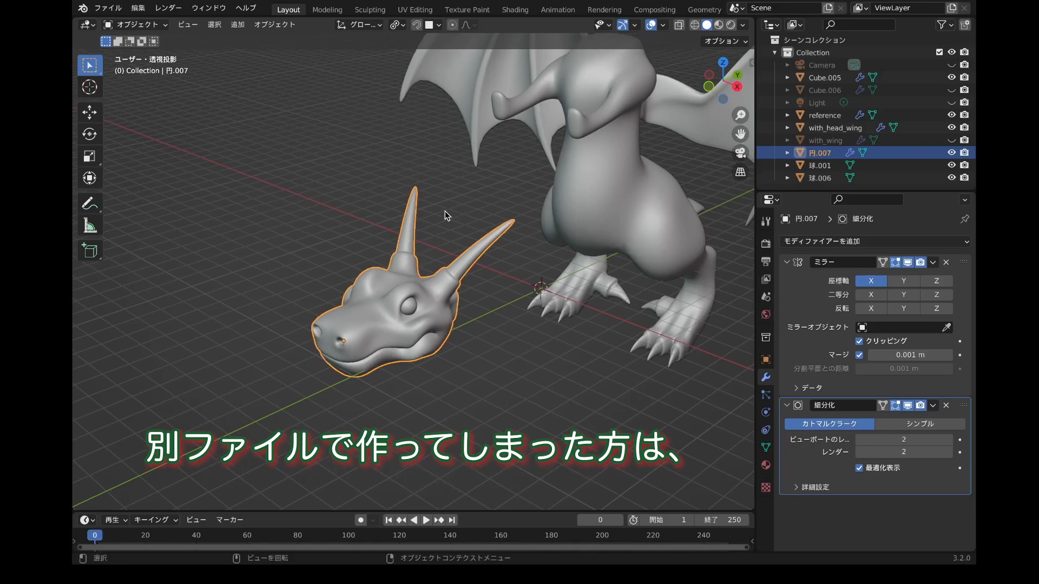
middle_click_drag(462, 190, 456, 194, "shift")
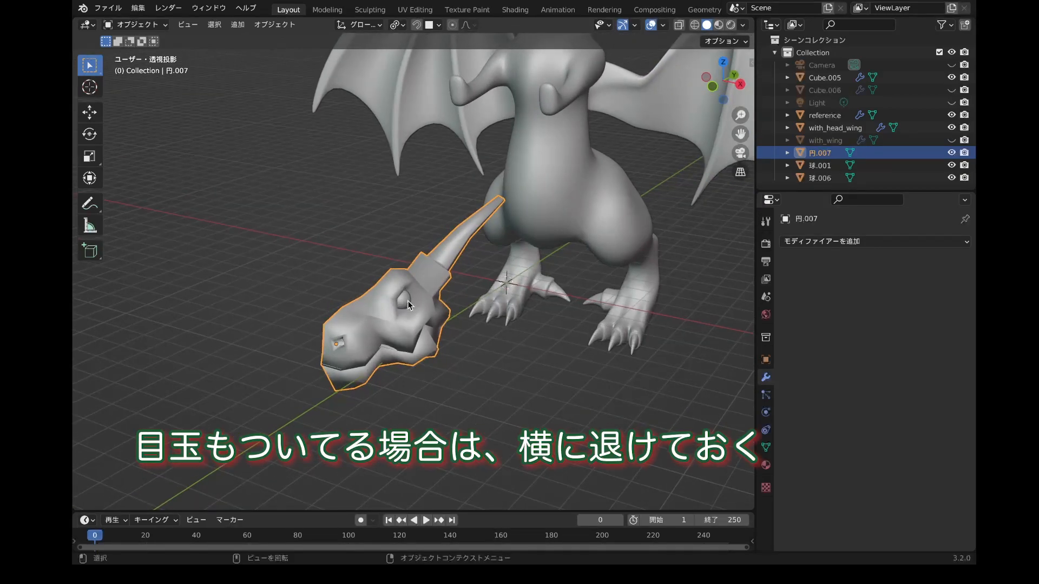
Move the eyeball sphere along the X axis, well clear of the head and body.
left_click(407, 300)
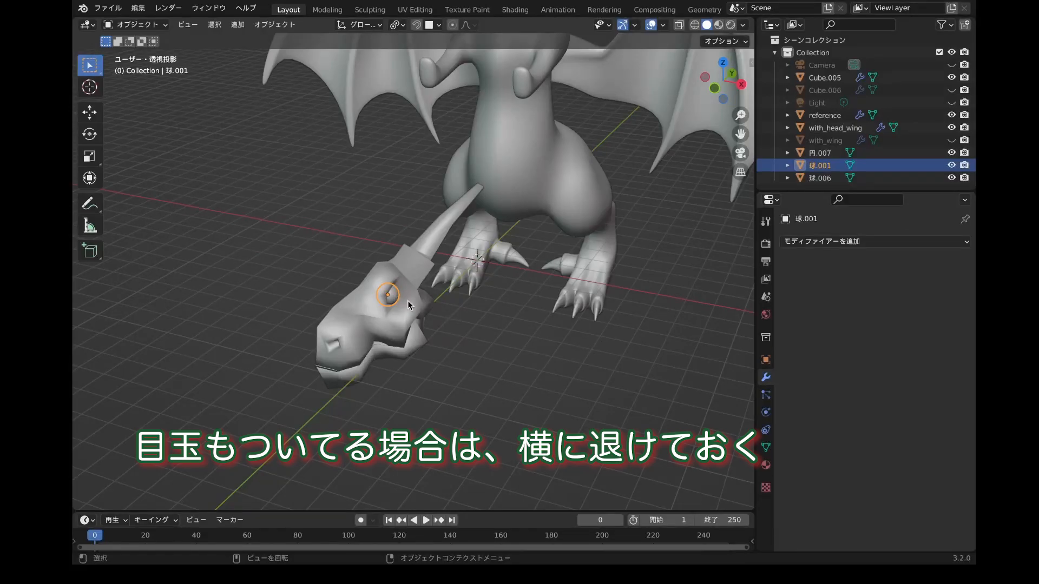
key("g")
key("x")
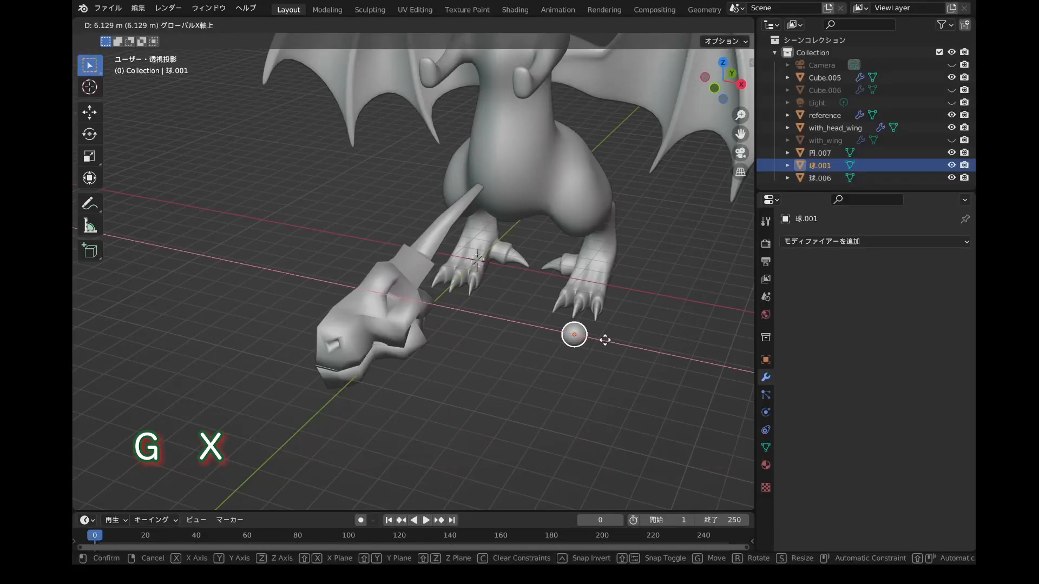
left_click(671, 356)
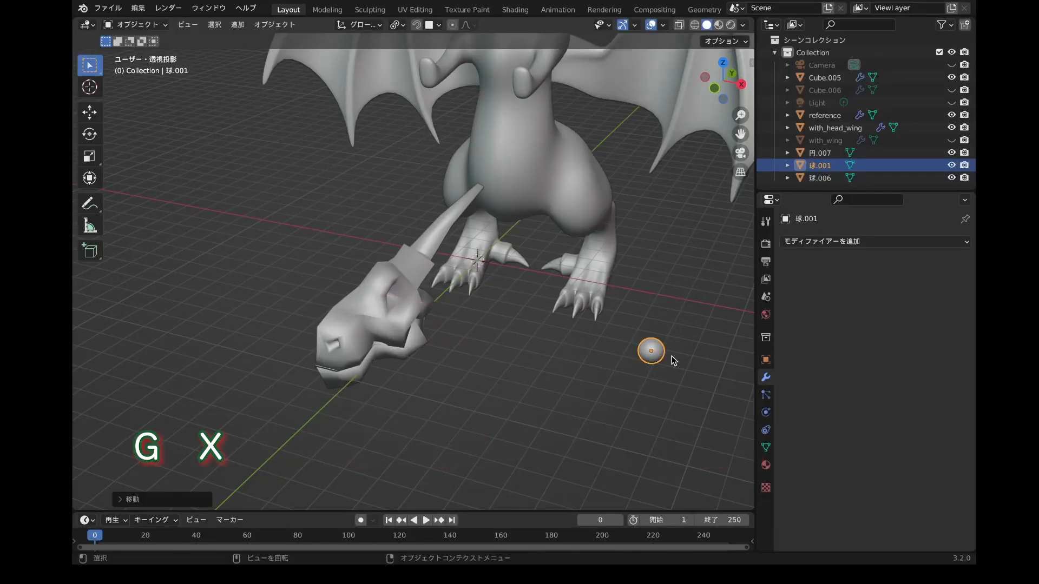
left_click(419, 310)
middle_click_drag(420, 310, 378, 313)
scroll(419, 310, "up", 2)
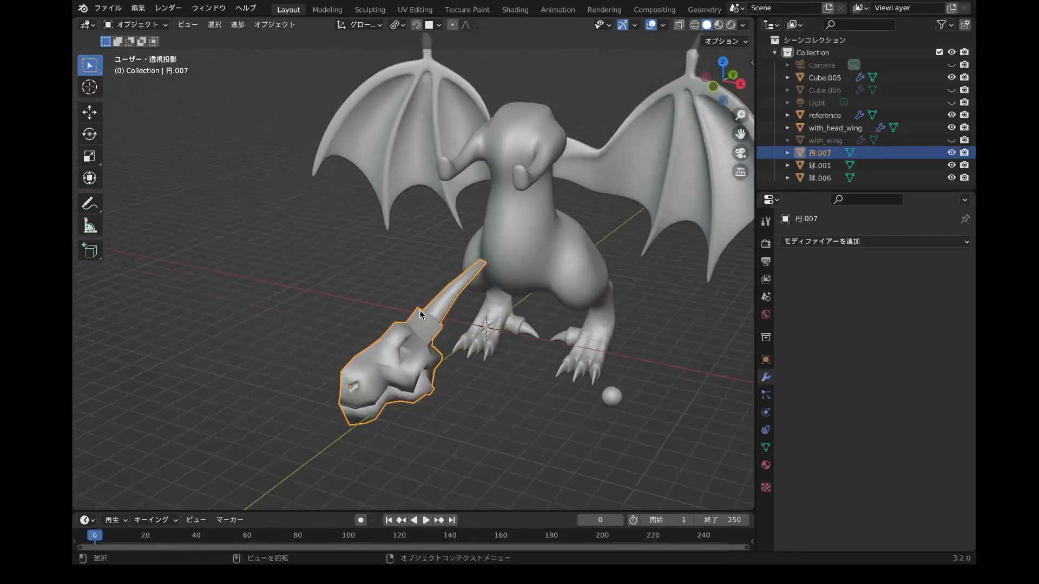
left_click(515, 236)
left_click(435, 314)
left_click(506, 267)
middle_click_drag(508, 269, 496, 256, "shift")
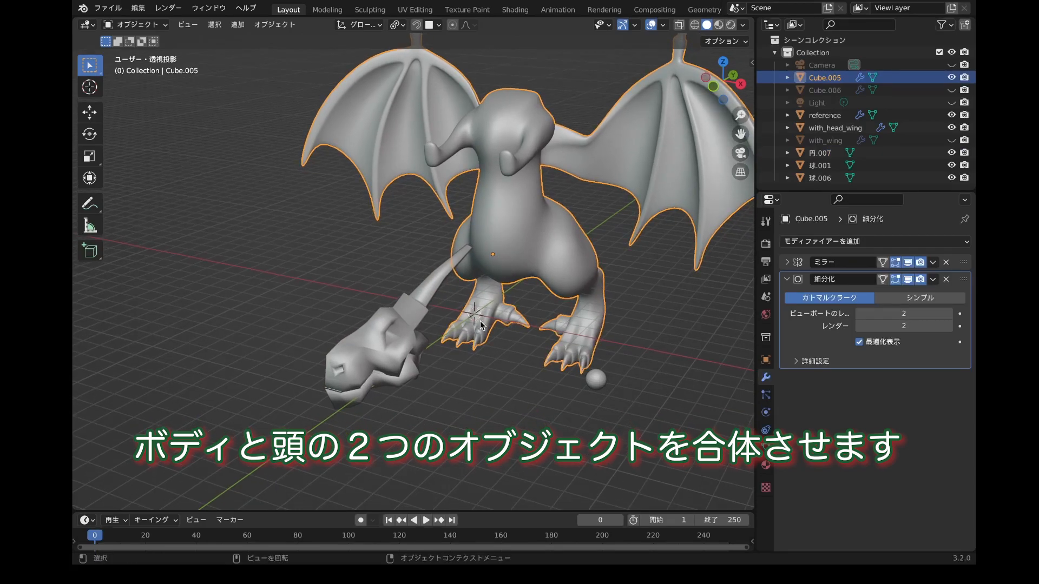
left_click(474, 373)
Join the dragon head into the body object, keeping the body as the active object.
left_click(408, 349)
middle_click_drag(407, 350, 405, 349)
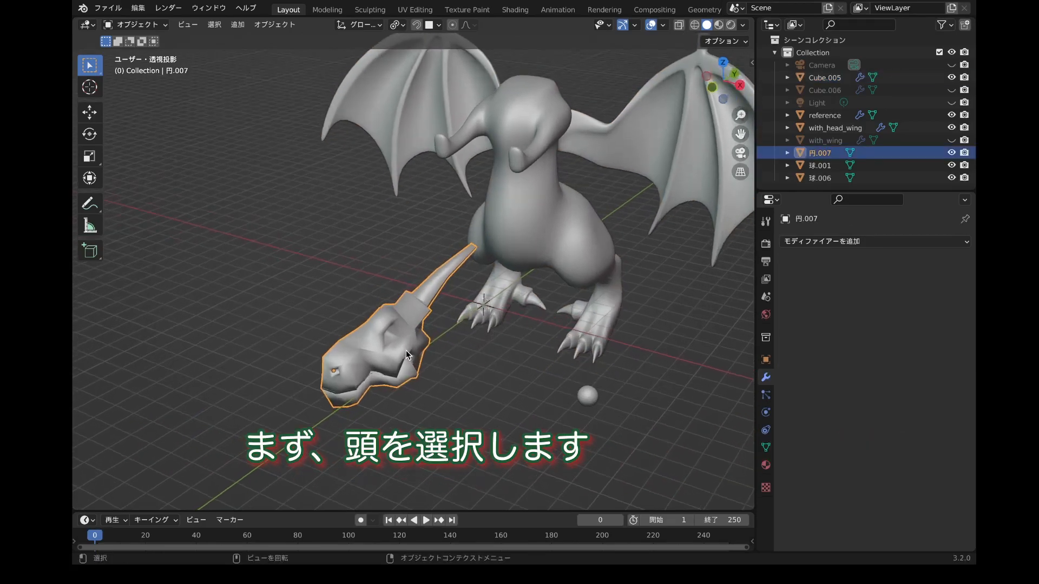
left_click(538, 218, "shift")
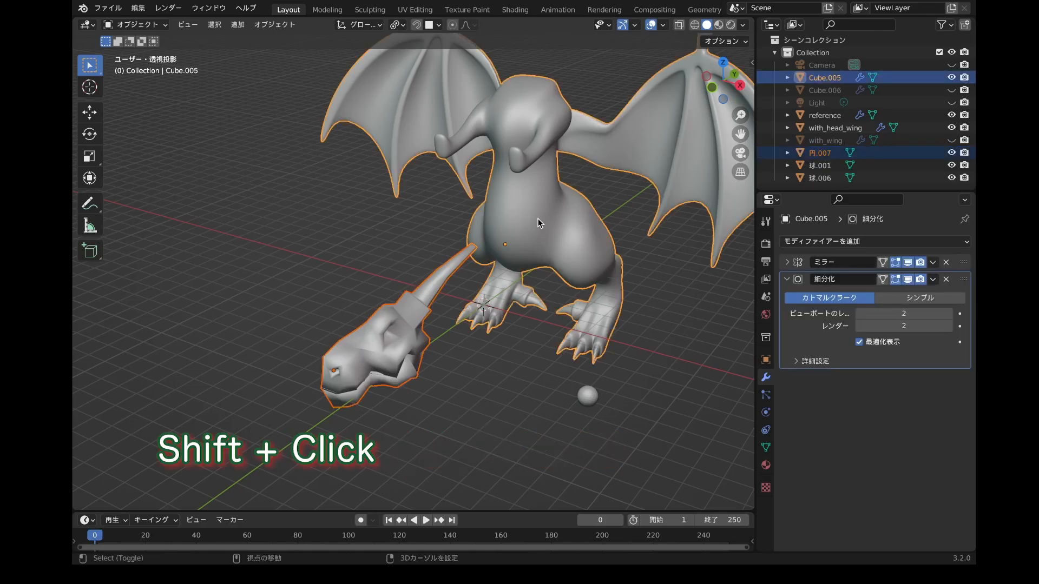
middle_click_drag(538, 219, 492, 255, "shift")
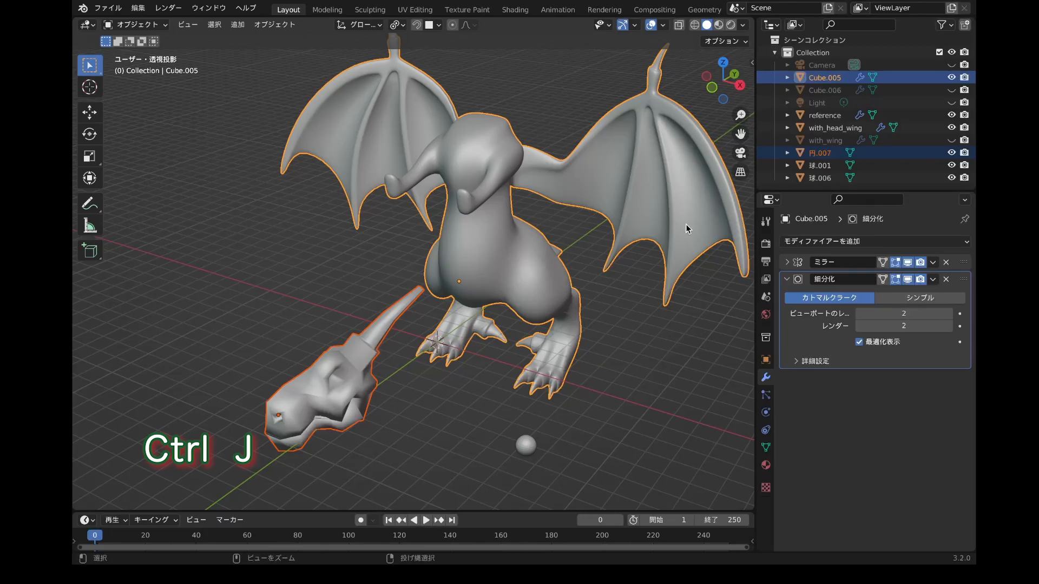
key("ctrl+j")
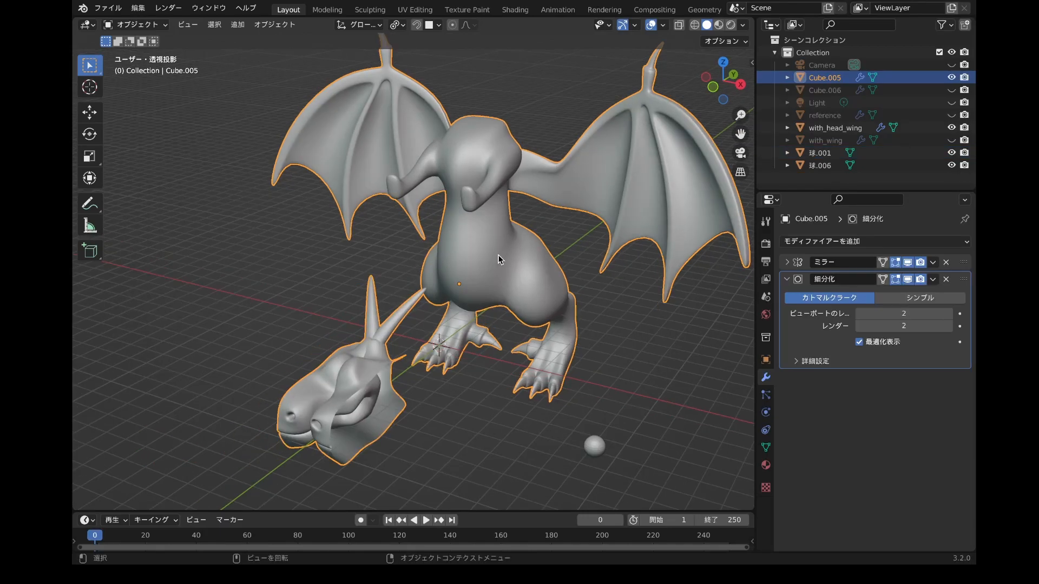
Enter Edit Mode on the joined dragon and turn off clipping in its Mirror modifier.
middle_click_drag(498, 260, 395, 348)
middle_click_drag(405, 395, 413, 353, "shift")
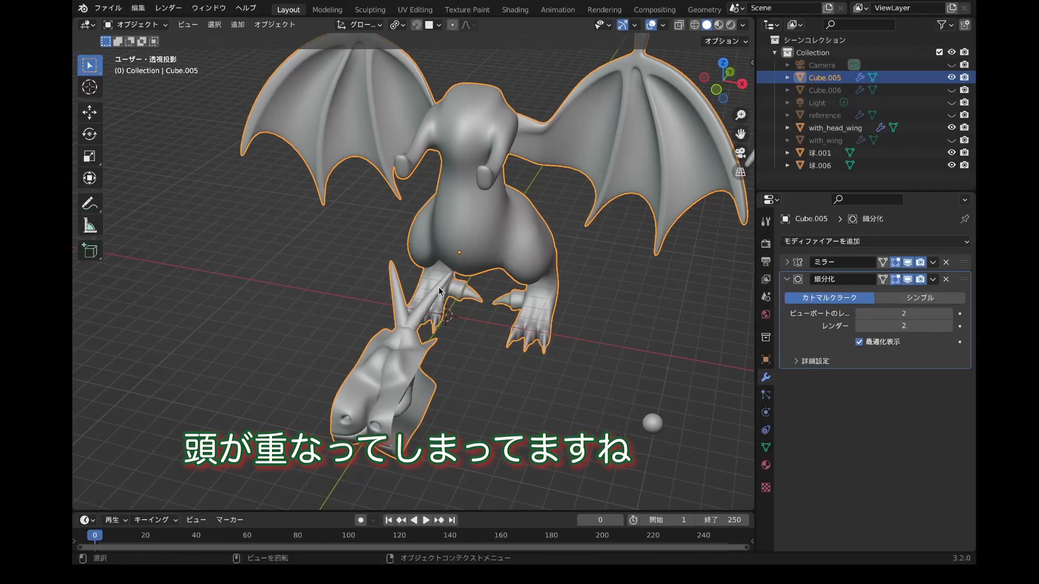
key("Tab")
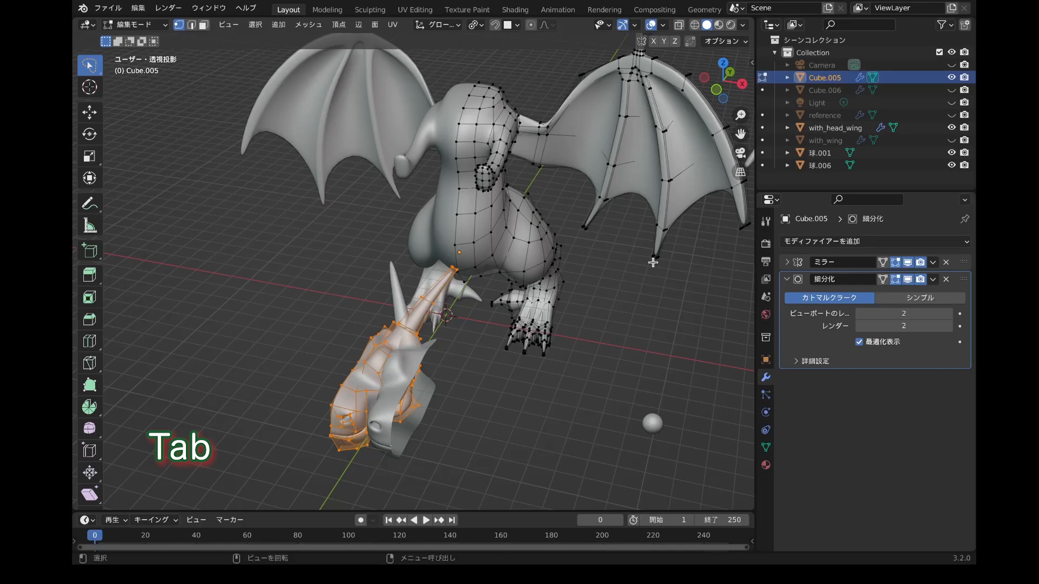
left_click(788, 262)
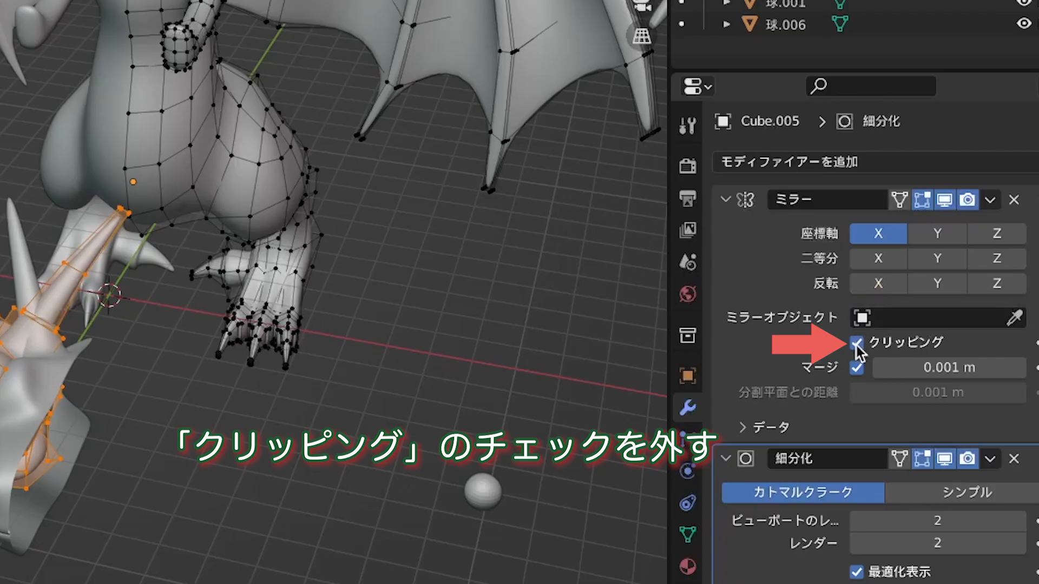
left_click(856, 345)
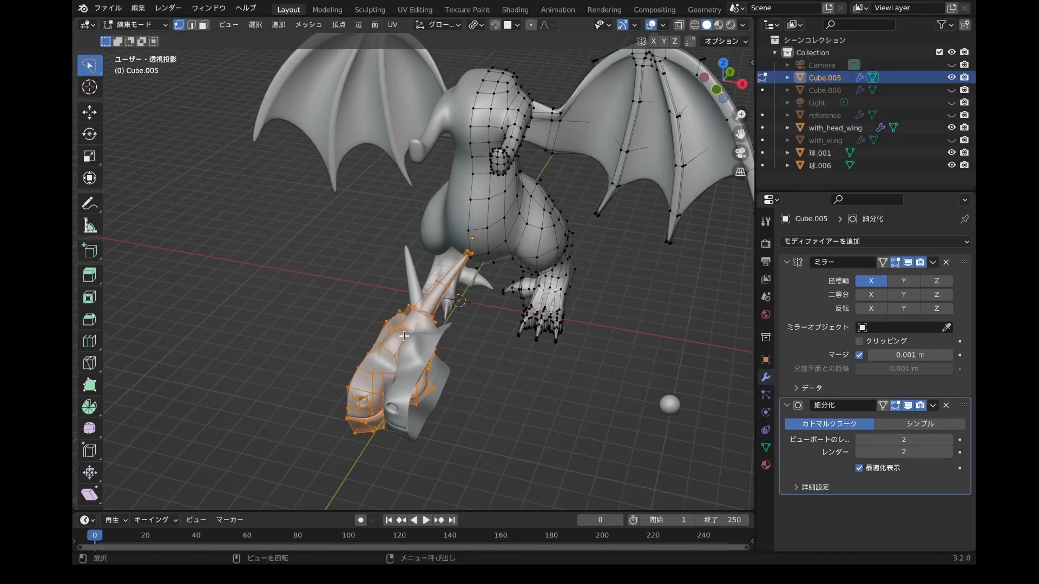
Select only the linked head mesh and move it along X to separate it from its overlapping mirrored half.
key("alt+a")
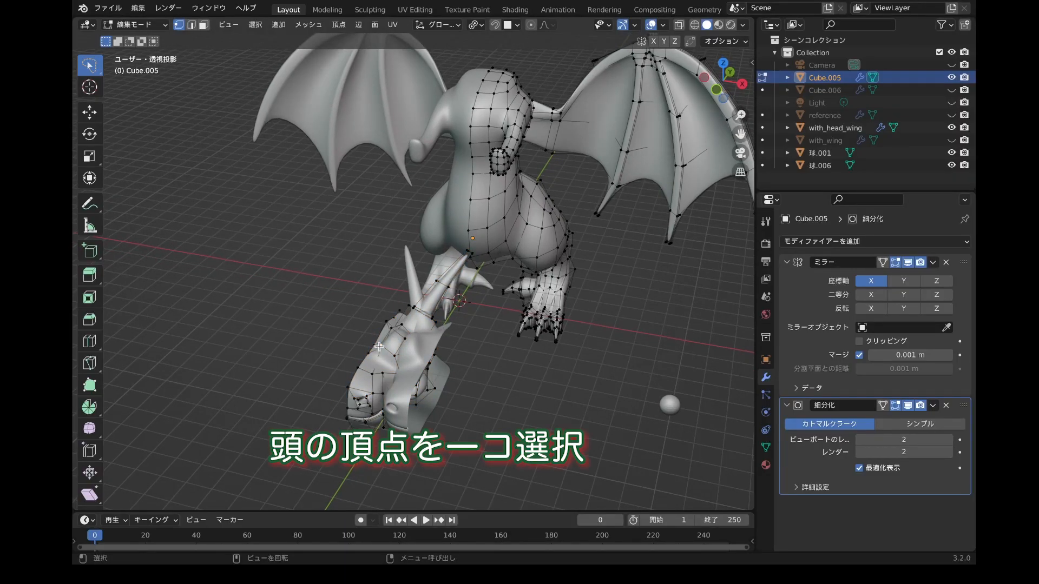
key("l")
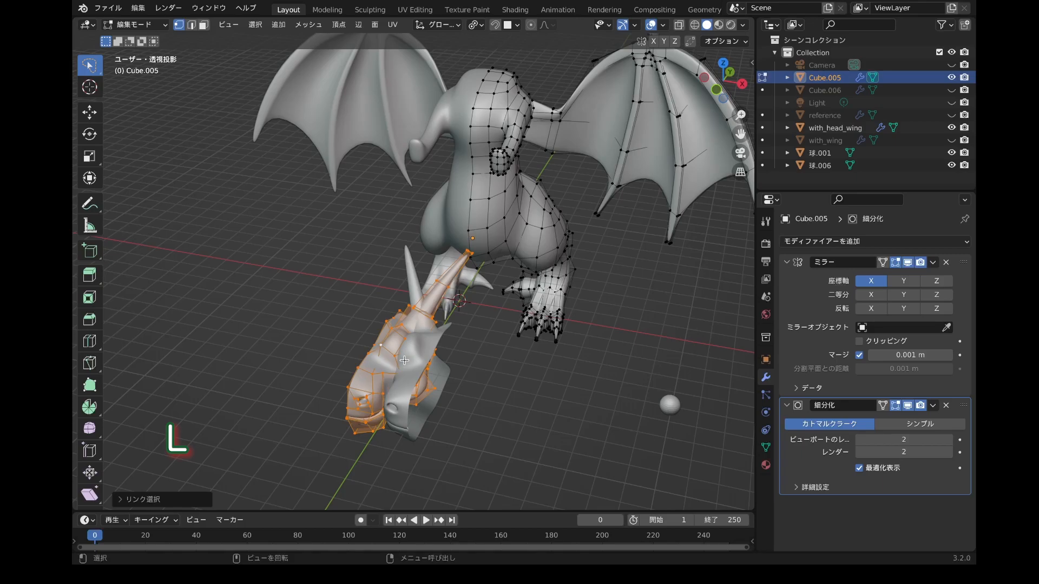
key("g")
key("x")
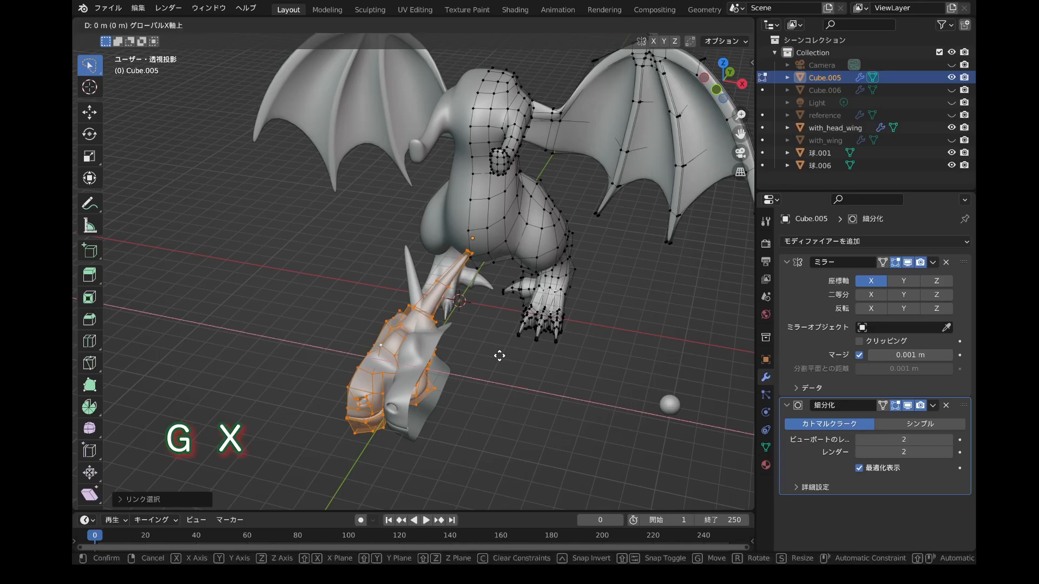
left_click(556, 364)
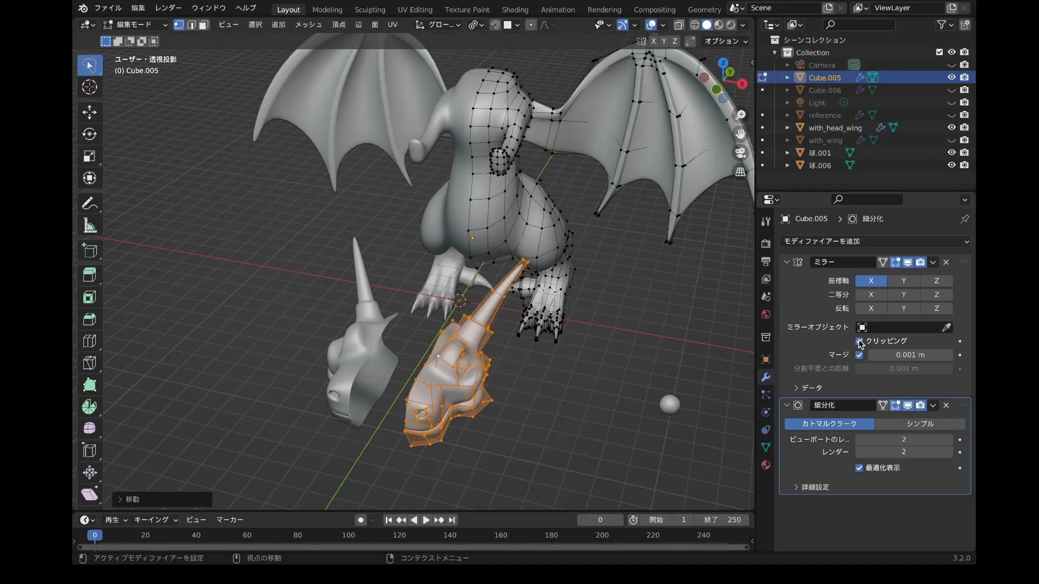
With Mirror clipping enabled again, move the head half along X, out and back until its open edge meets the mirror plane.
key("g")
key("x")
left_click(640, 337)
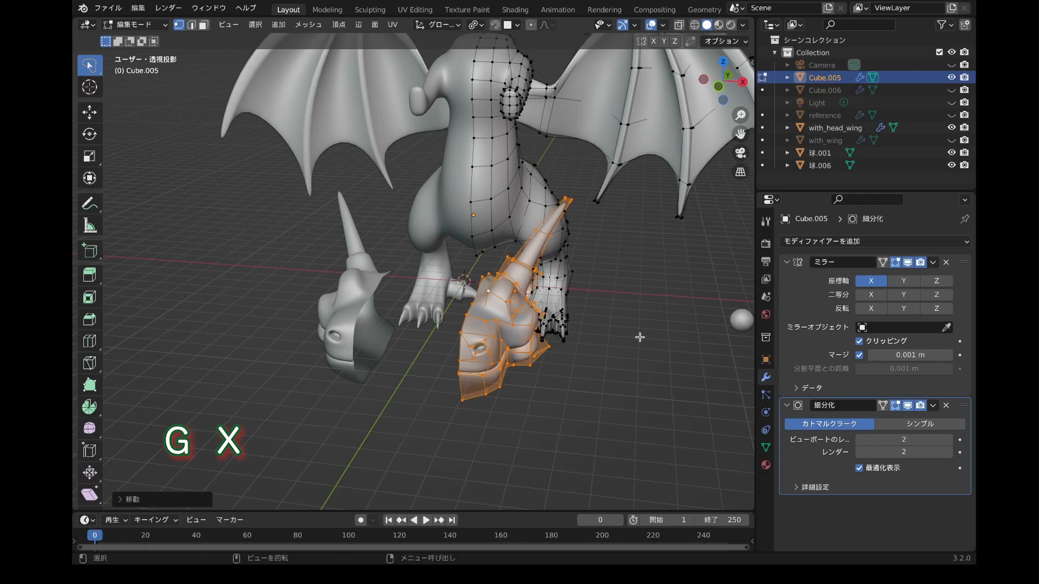
key("g")
key("x")
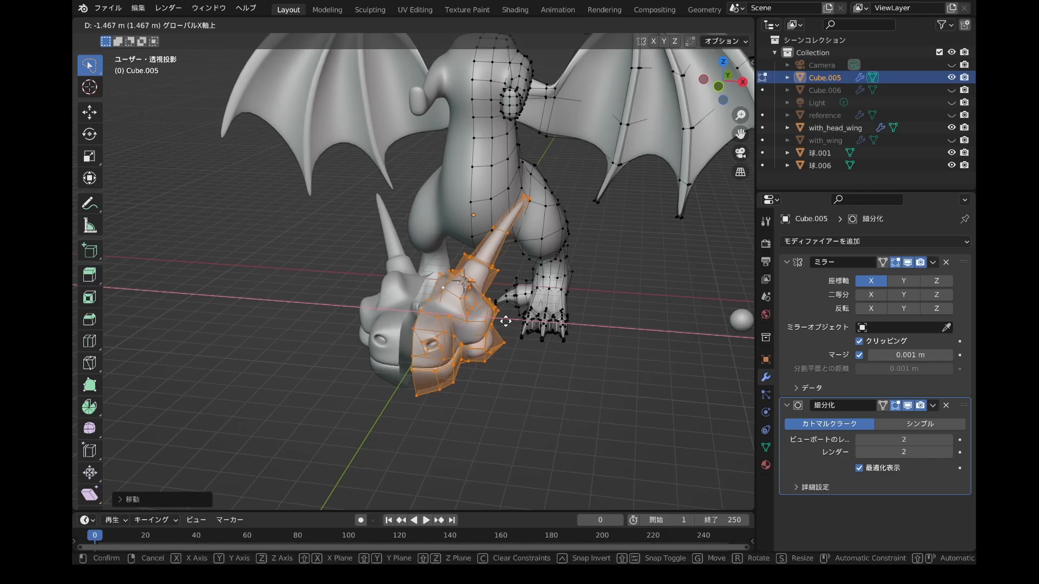
left_click(442, 319)
Set the transform pivot point to the 3D cursor and scale the selected head around it until it is larger.
middle_click_drag(442, 320, 479, 152)
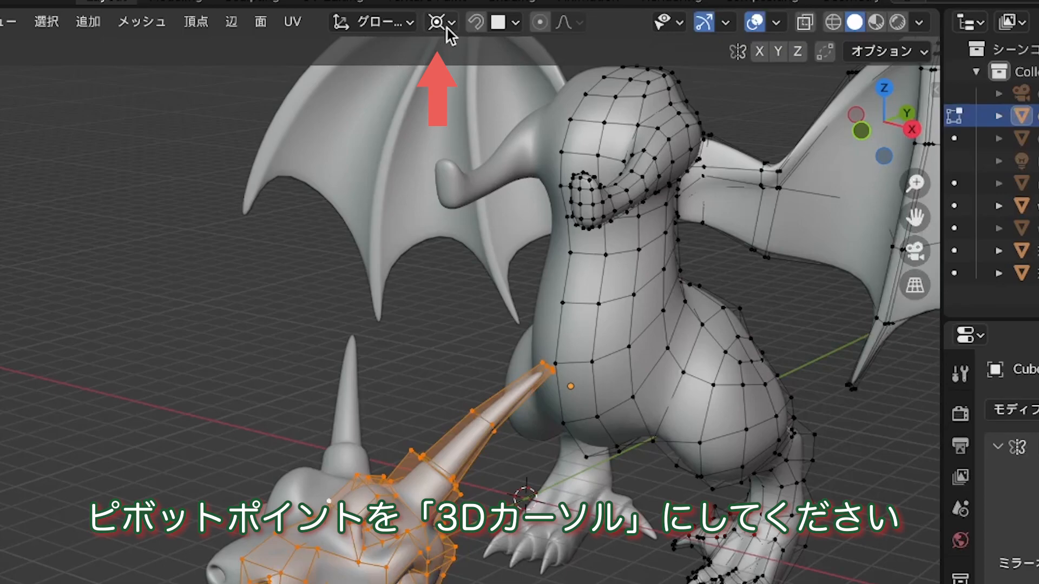
left_click(447, 27)
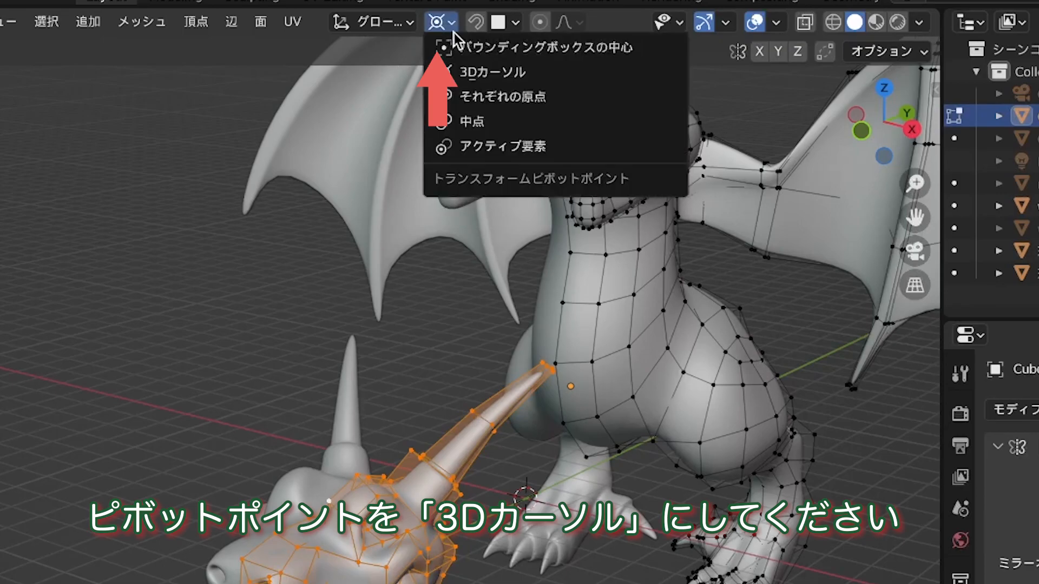
left_click(473, 72)
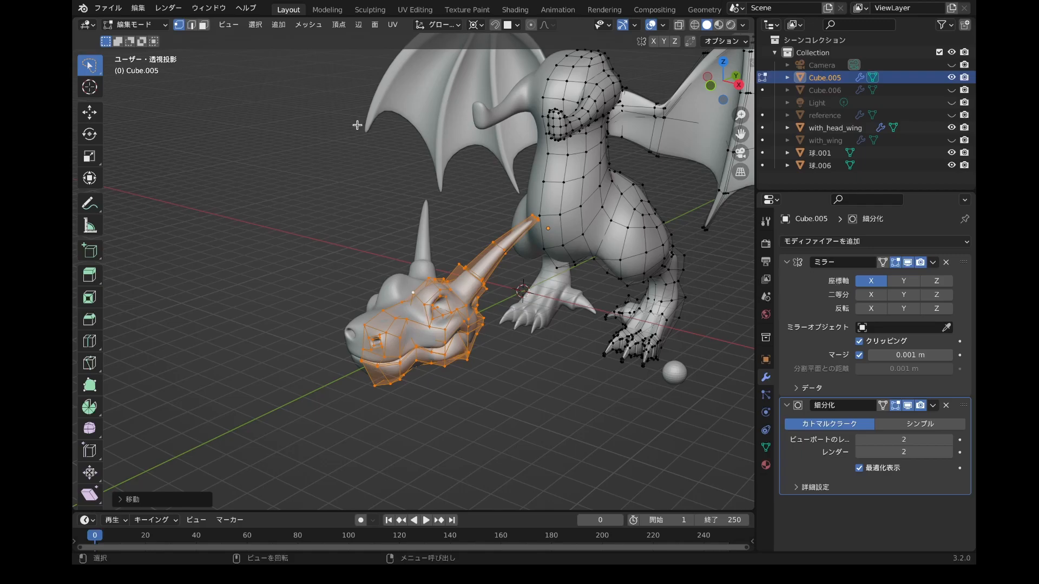
key("s")
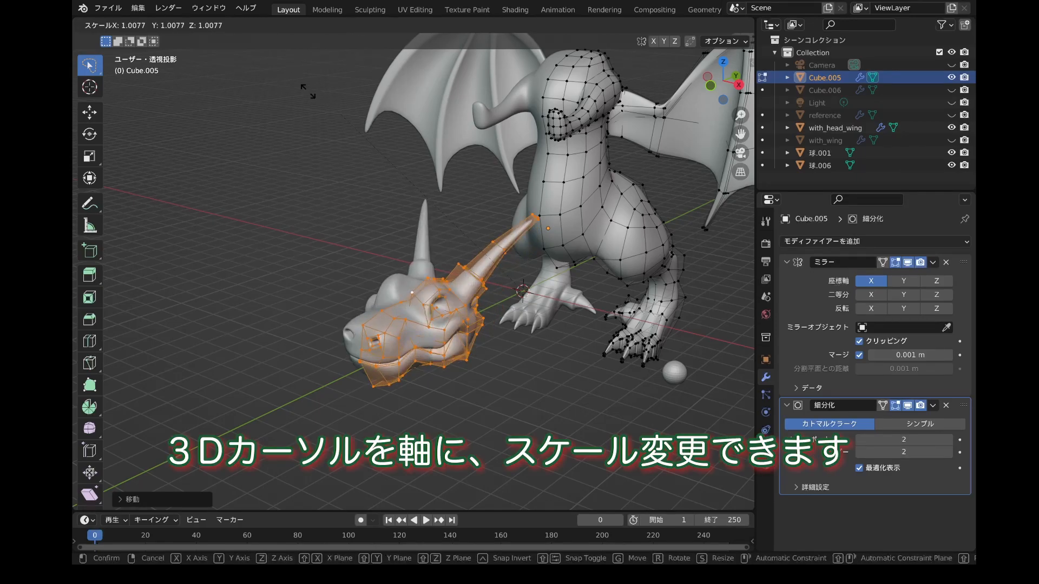
left_click(376, 171)
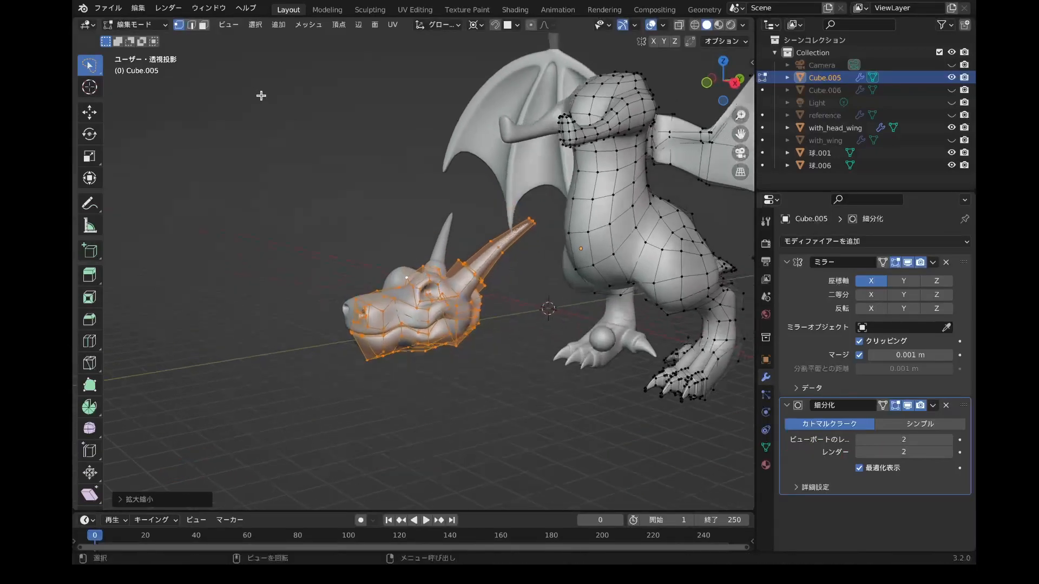
key("s")
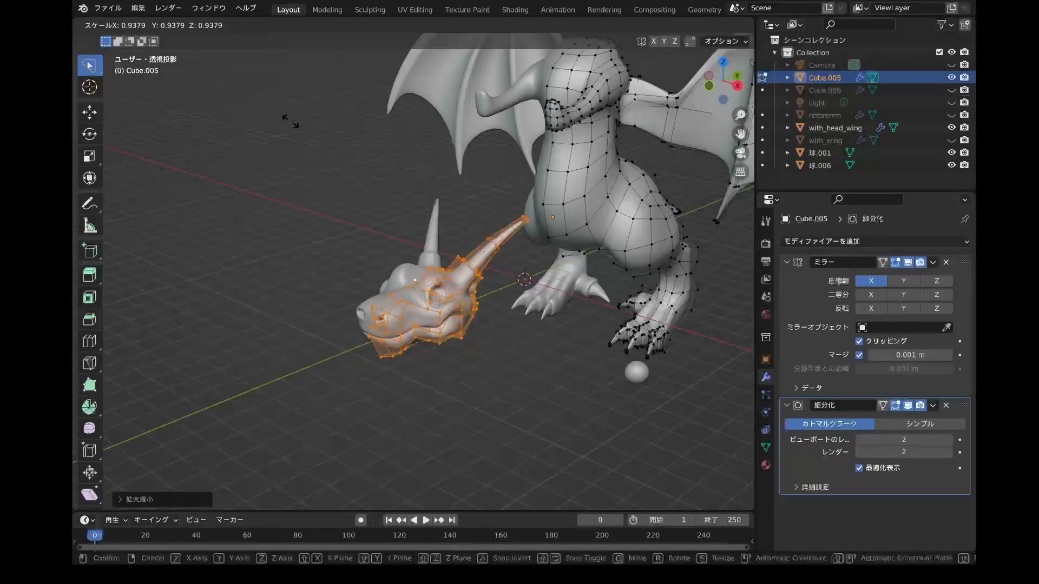
left_click(287, 137)
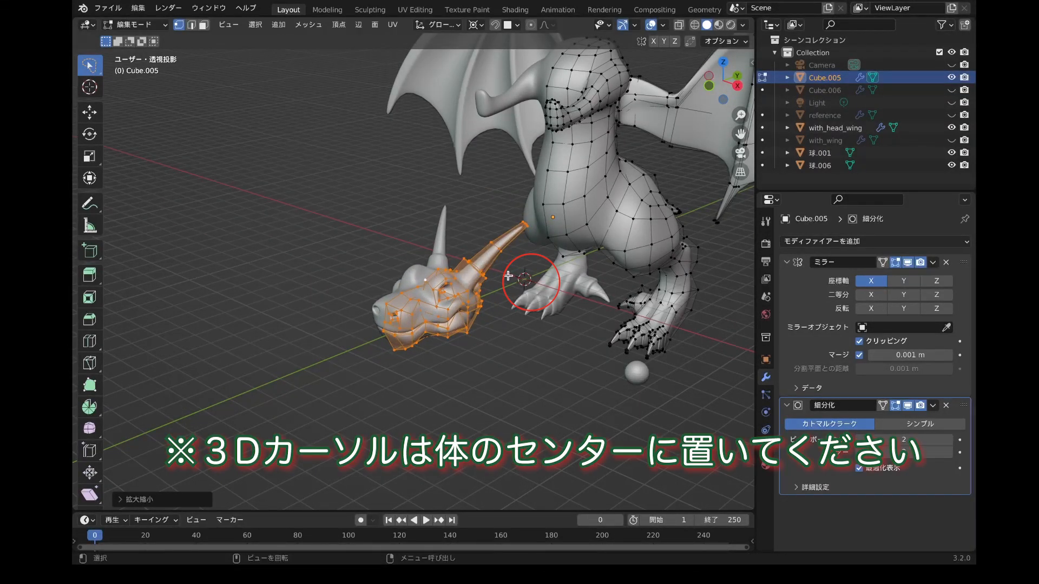
key("s")
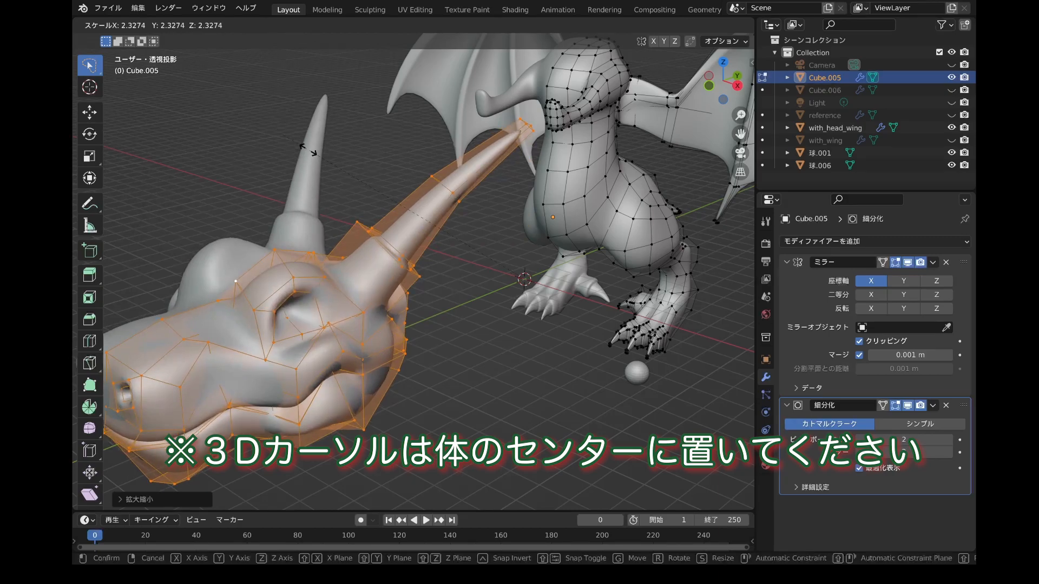
left_click(436, 62)
Try scaling the head with the pivot point set to individual origins, and undo that scaling.
left_click(475, 25)
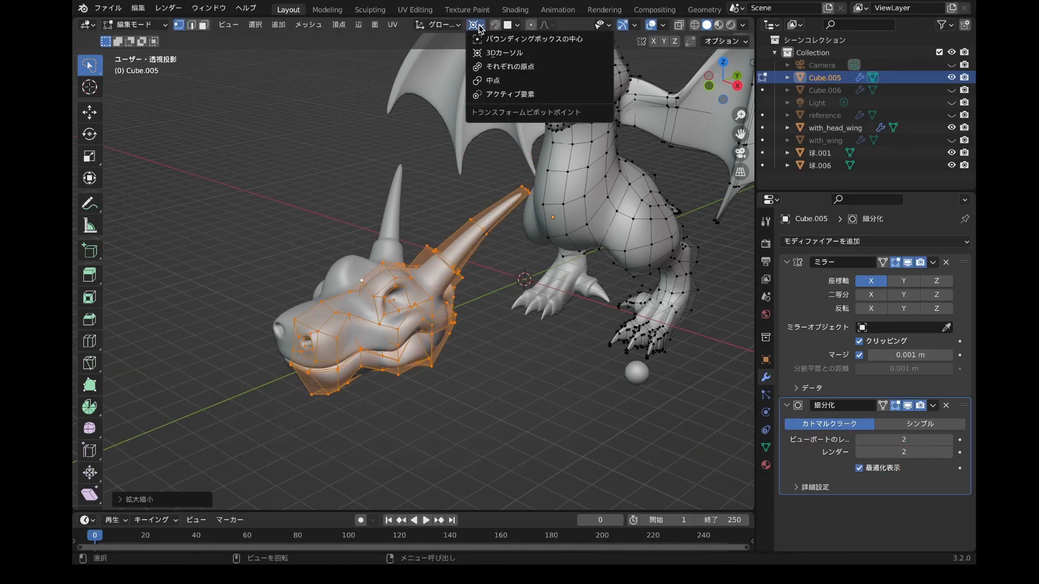
left_click(496, 66)
middle_click_drag(495, 66, 517, 173)
key("s")
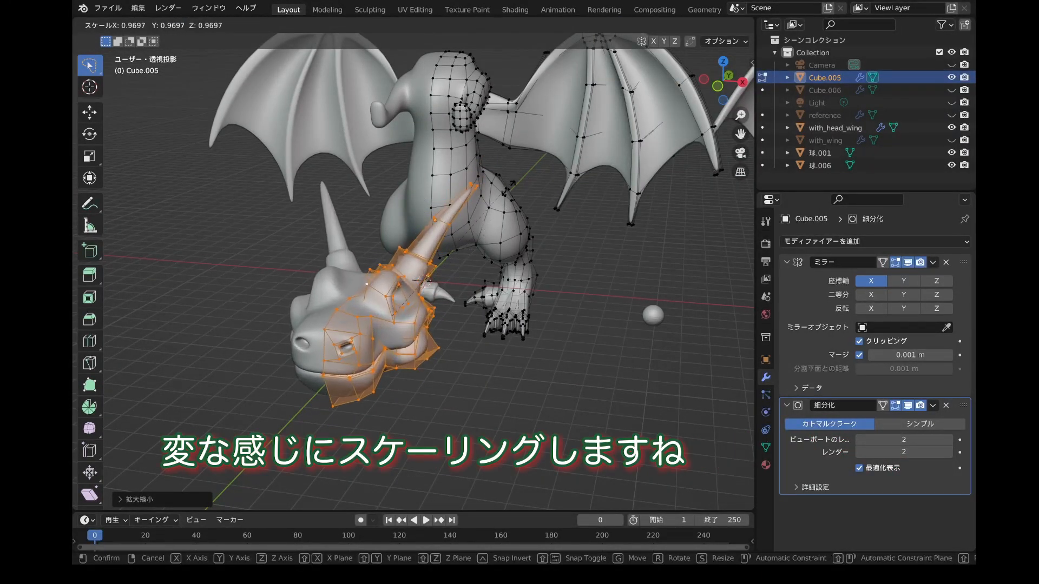
left_click(488, 217)
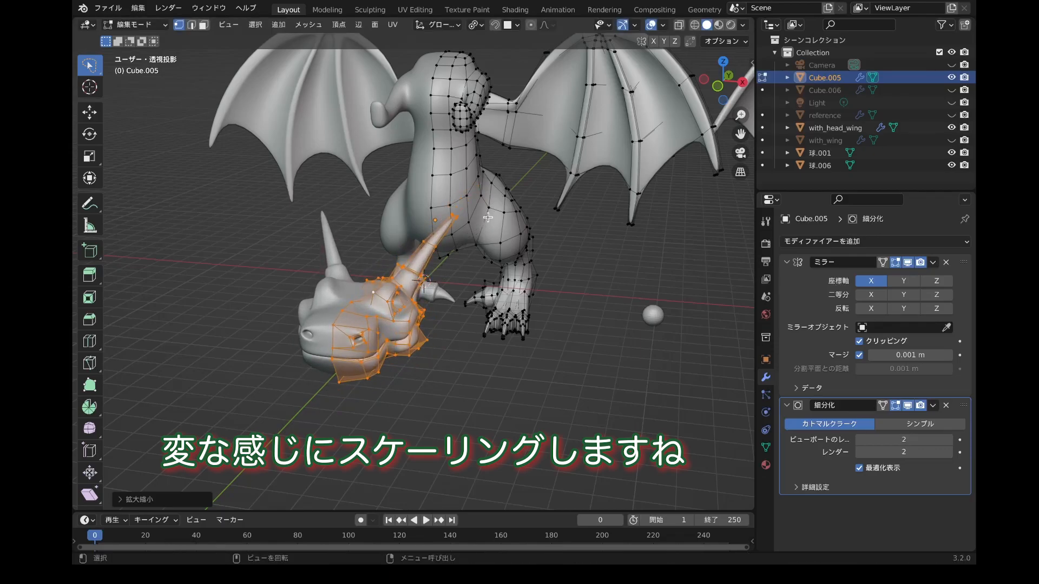
key("ctrl+z")
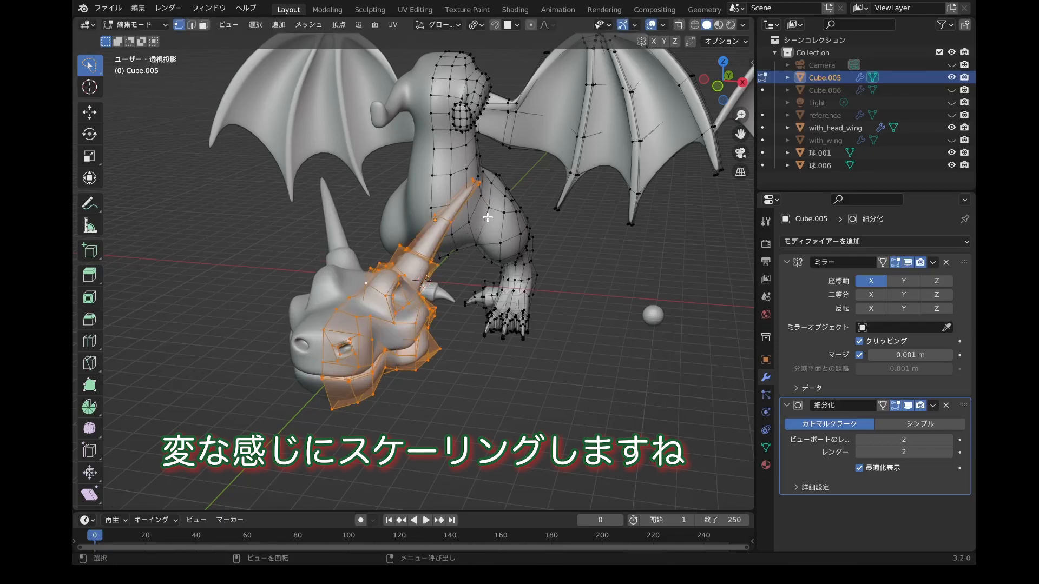
Change the transform pivot point and scale the selected head down to about 0.57 of its size.
left_click(476, 25)
left_click(490, 52)
mouse_move(462, 187)
middle_mouse_down()
mouse_move(464, 125)
mouse_move(464, 186)
middle_mouse_up()
key("s")
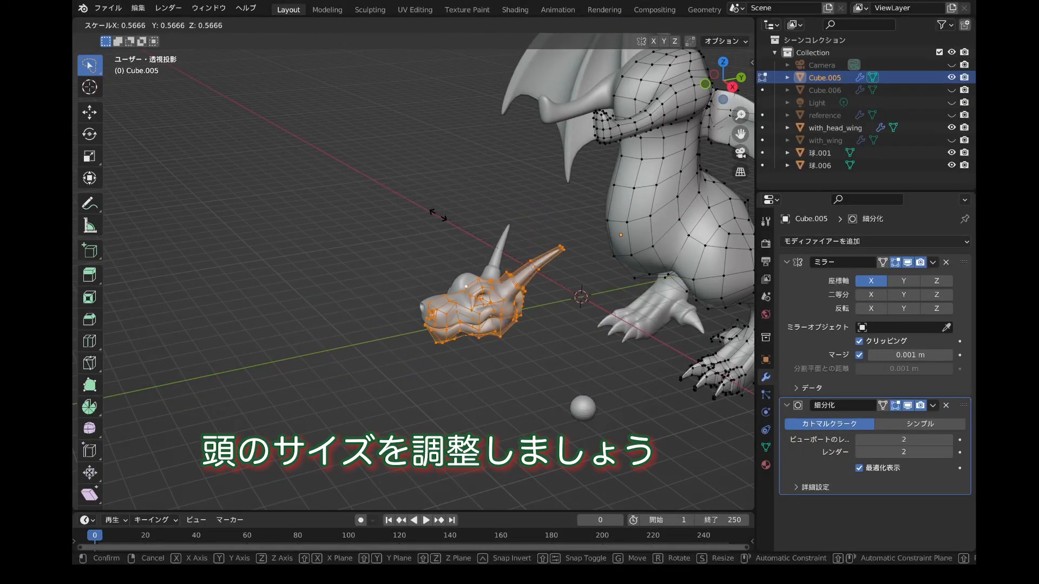
left_click(420, 203)
In the side view, move the head about 3 m along Y and 7.4 m up along Z, in front of the body's chest.
middle_click_drag(420, 202, 238, 214, "shift")
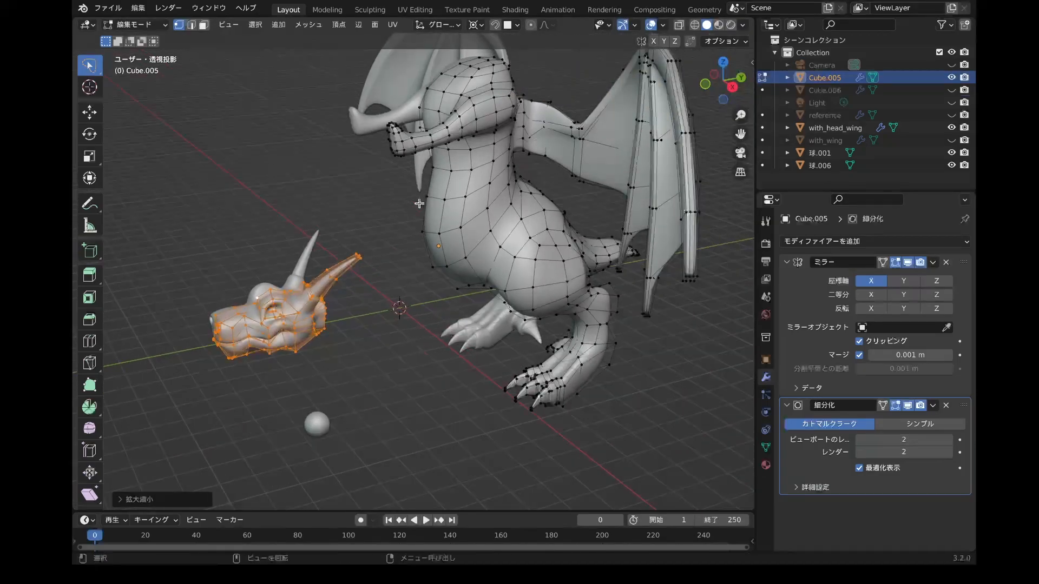
left_click(731, 87)
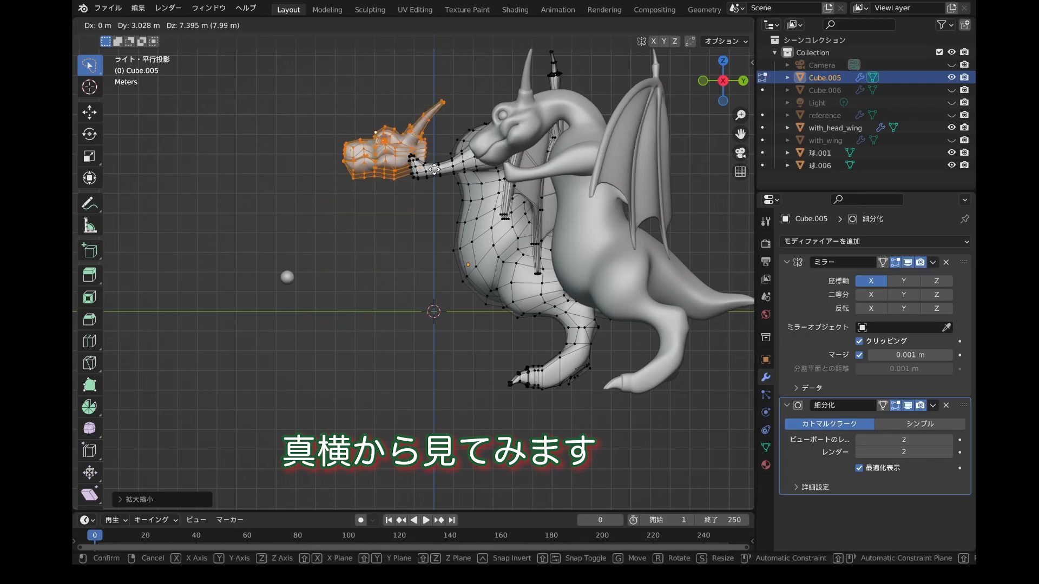
left_click(425, 152)
Check how the head joins the body on with_head_wing, and move the selected head of Cube.005 above and in front of the torso in side view.
middle_click_drag(426, 152, 379, 163)
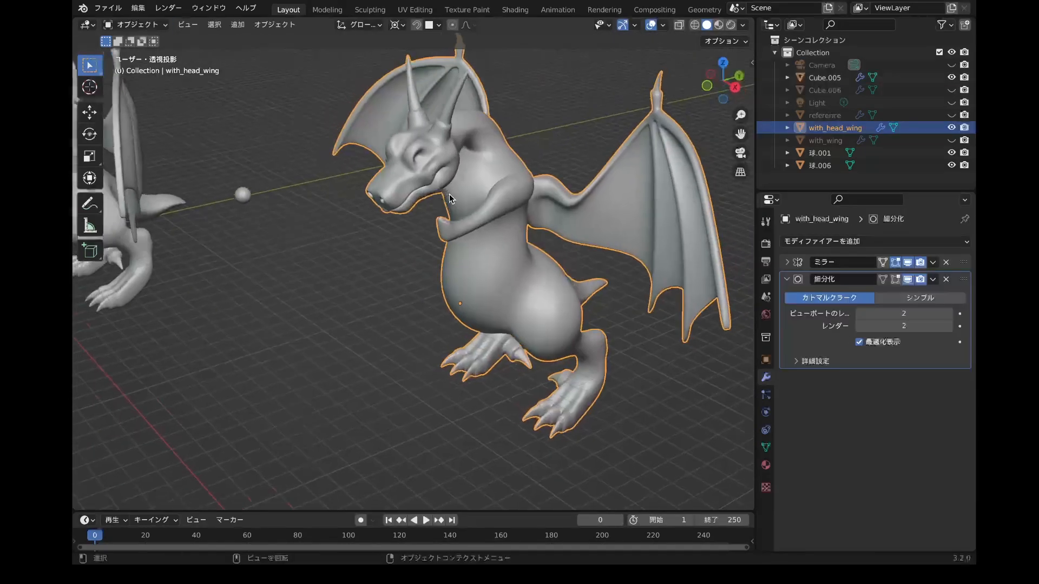
middle_click_drag(449, 193, 485, 184)
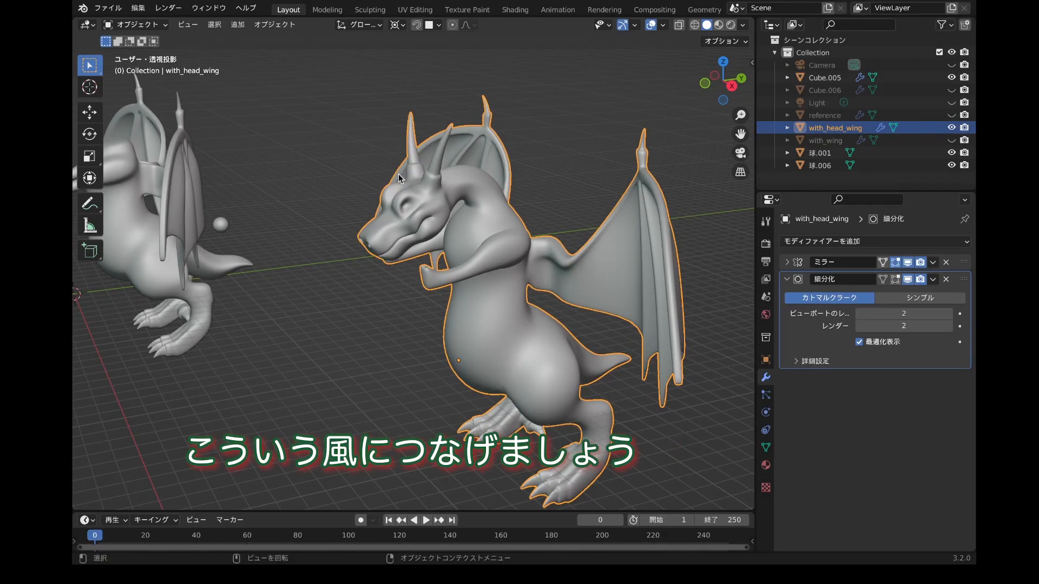
middle_click_drag(458, 181, 547, 181, "shift")
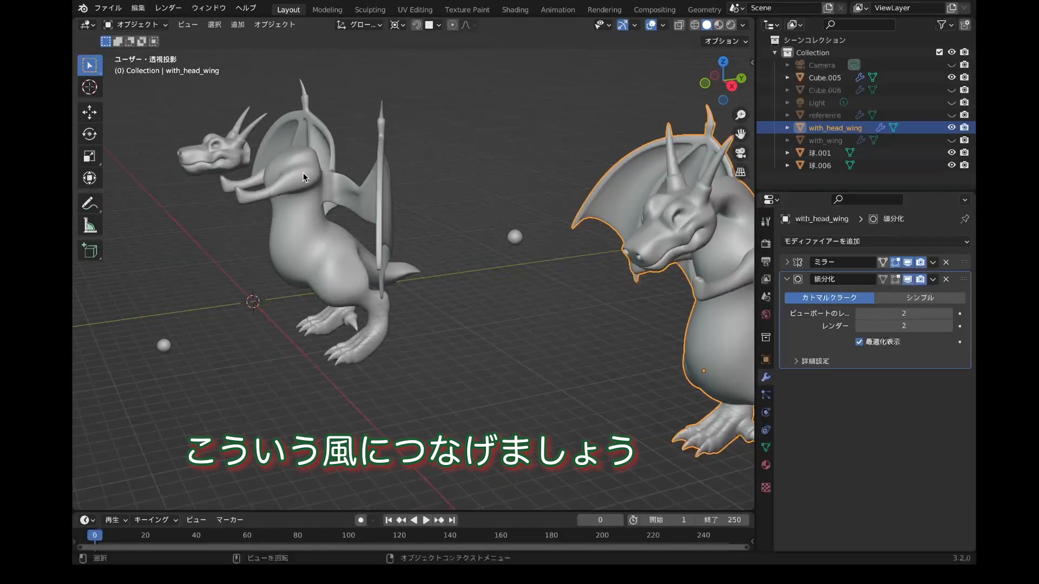
left_click(303, 172)
key("KP_Decimal")
key("Tab")
middle_click_drag(303, 174, 302, 172)
key("KP_3")
key("g")
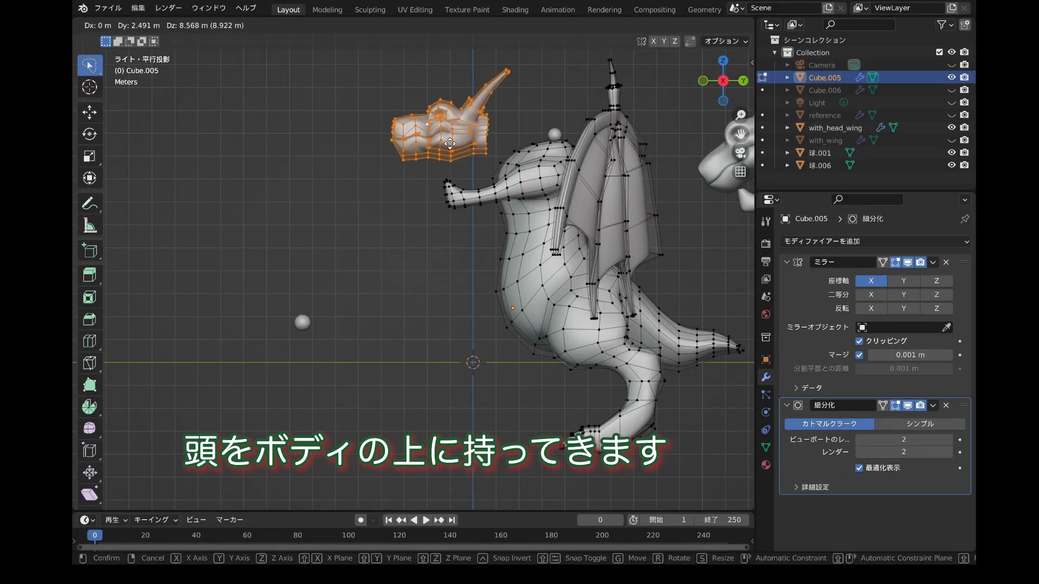
left_click(450, 144)
Select the two vertices in the middle of the torso's upper surface and delete them to open a hole for the neck.
middle_click_drag(451, 144, 279, 143)
scroll(450, 142, "up", 2)
scroll(450, 142, "up", 2)
mouse_move(455, 144)
middle_mouse_down()
mouse_move(457, 127)
mouse_move(501, 206)
mouse_move(483, 142)
mouse_move(440, 131)
middle_mouse_up()
left_click(483, 146)
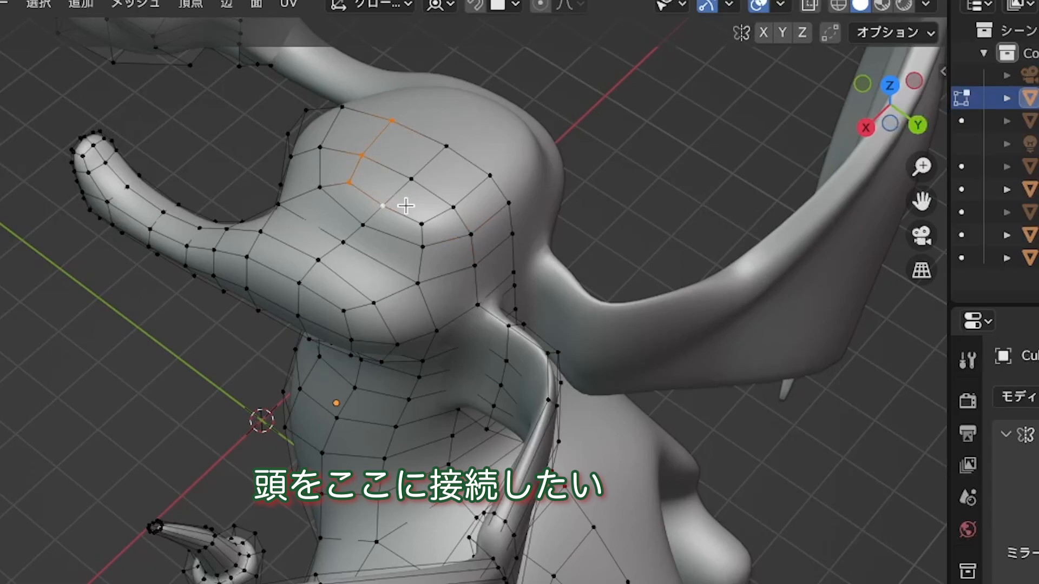
middle_click_drag(476, 177, 395, 169)
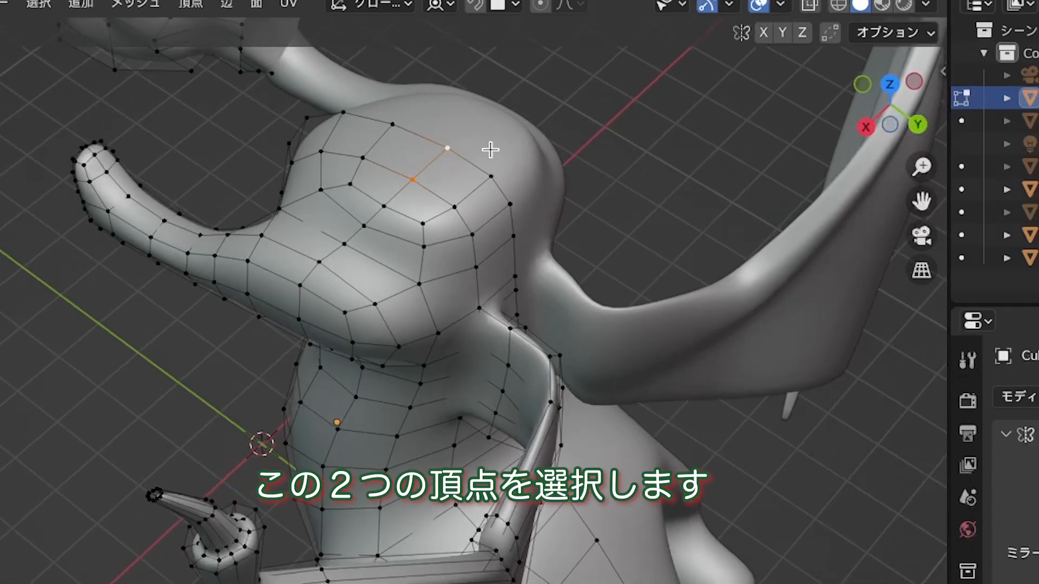
key("x")
left_click(491, 149)
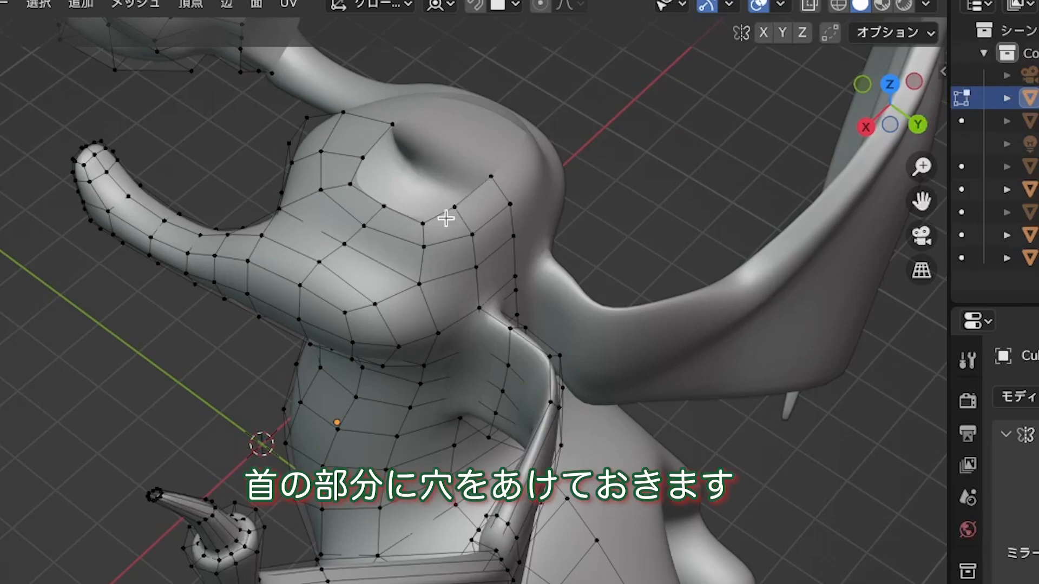
Enable the Mirror modifier's on-cage display and select the edge loop around the head's open neck end.
middle_click_drag(355, 68, 334, 141, "shift")
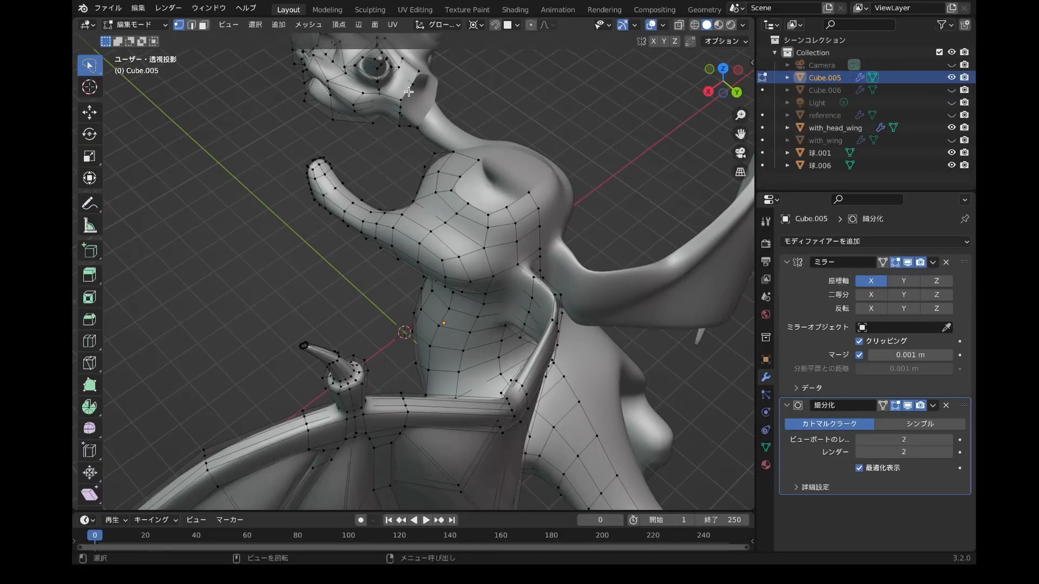
middle_click_drag(408, 92, 346, 111)
left_click(882, 262)
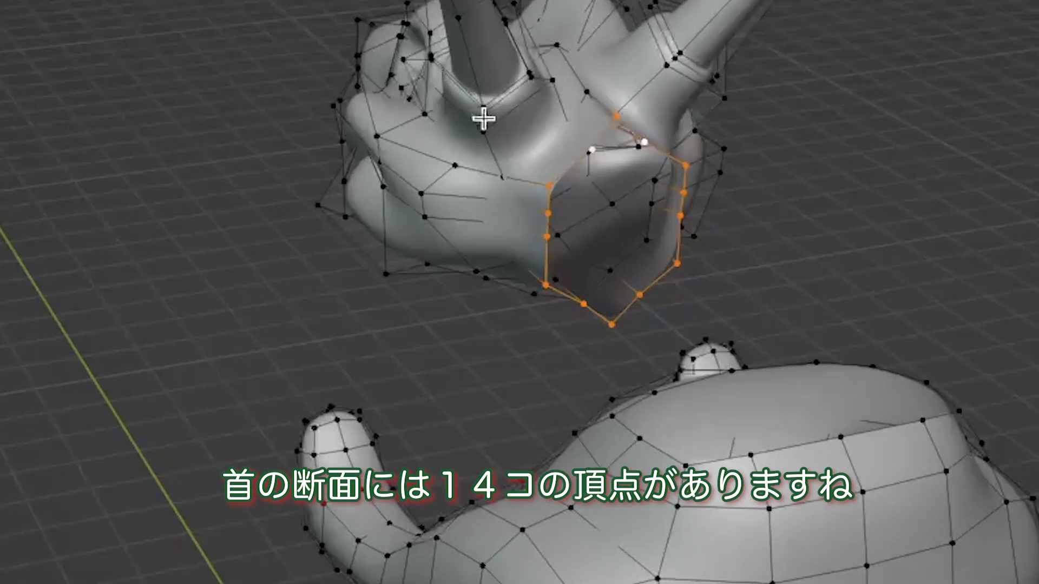
middle_click_drag(485, 114, 508, 137)
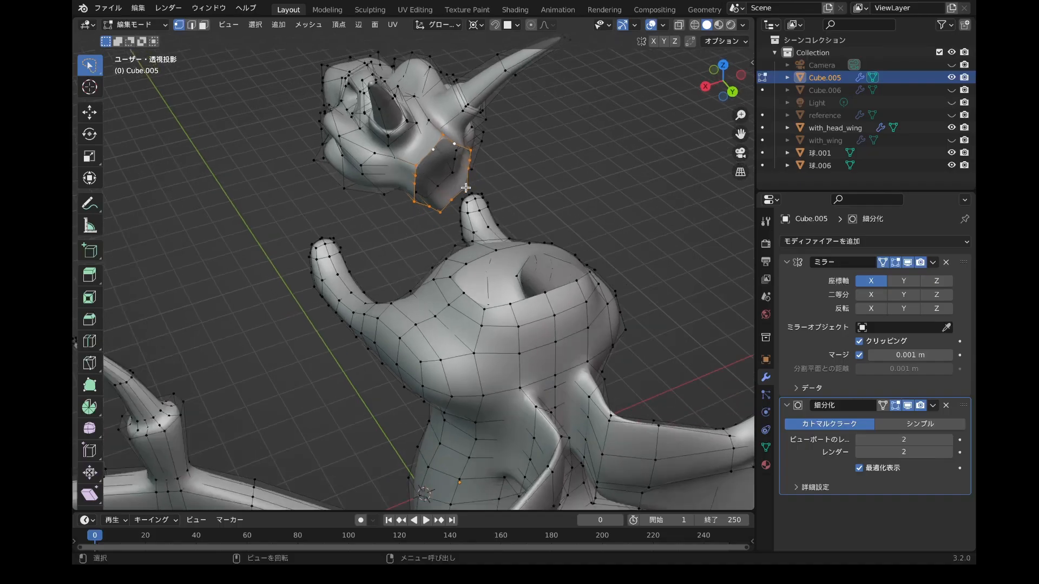
Select the edge loop around the torso hole and compare its vertex count with the head's neck opening.
middle_click_drag(465, 188, 490, 244)
left_click(491, 256, "alt")
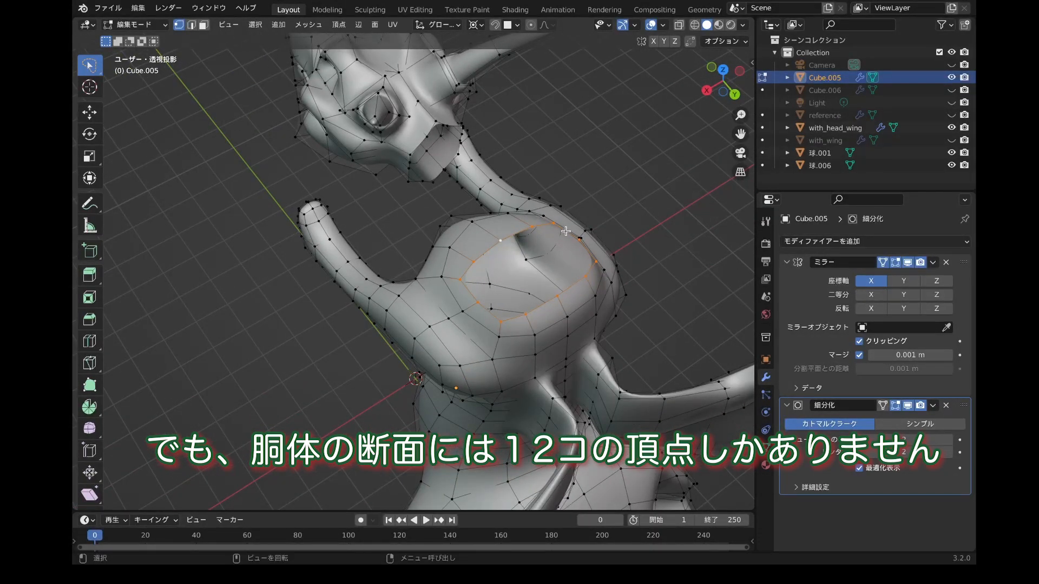
middle_click_drag(567, 231, 491, 229)
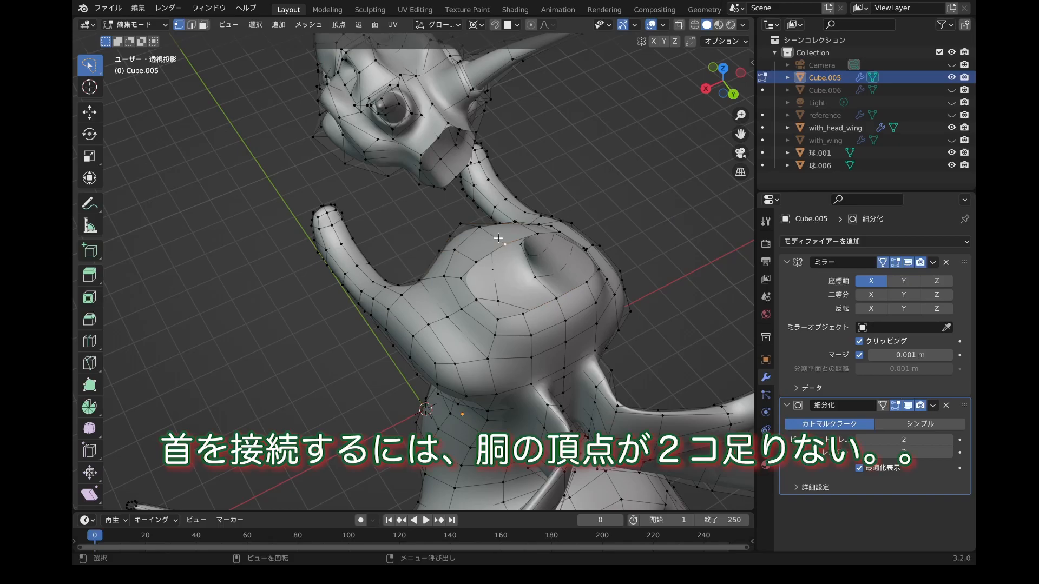
middle_click_drag(485, 188, 457, 158)
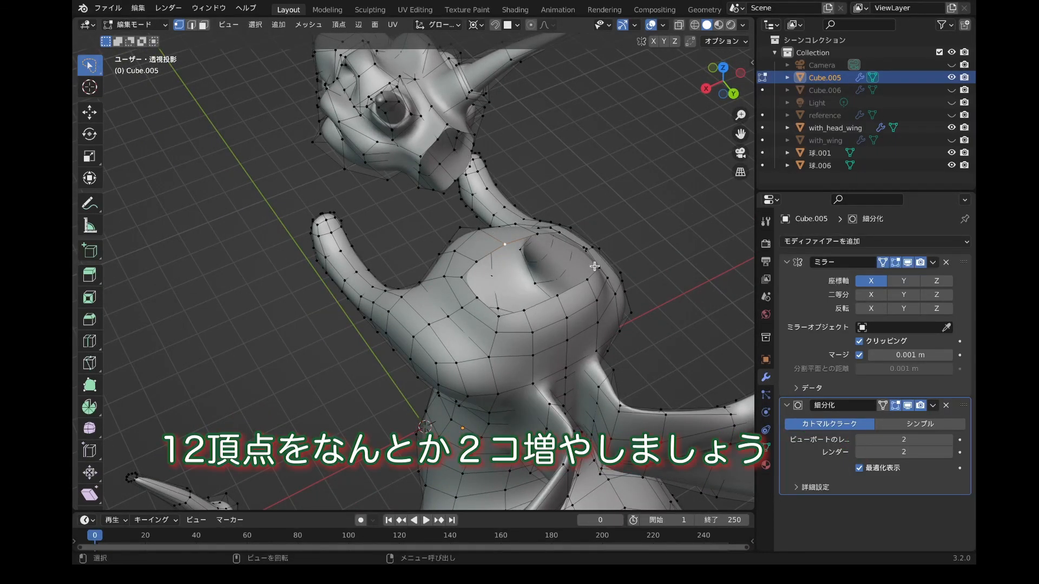
Knife-cut the faces along the rear rim of the torso hole, adding one rim vertex per side and keeping the faces four-sided.
middle_click_drag(546, 233, 538, 234)
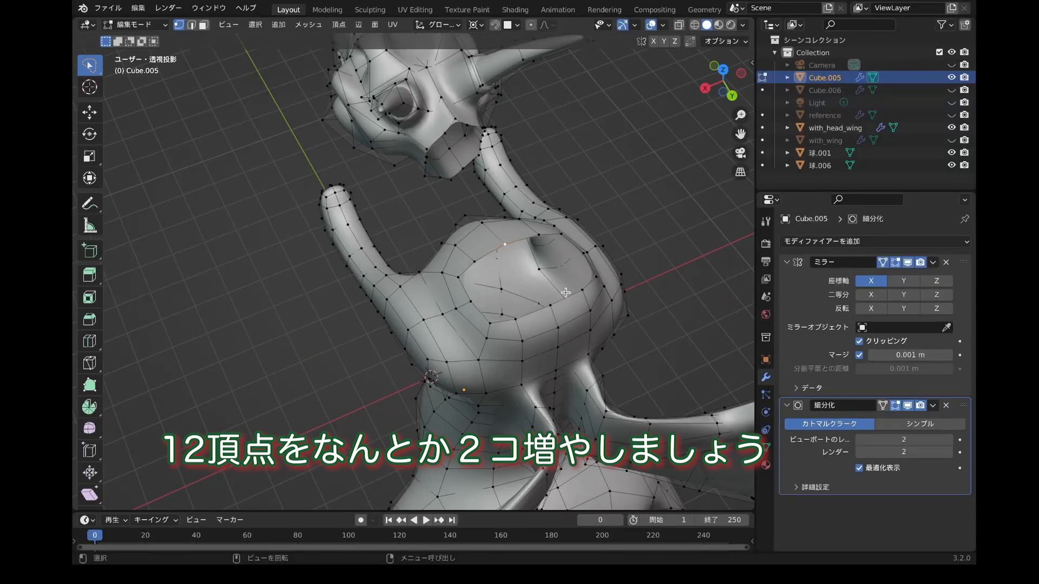
middle_click_drag(565, 292, 506, 285)
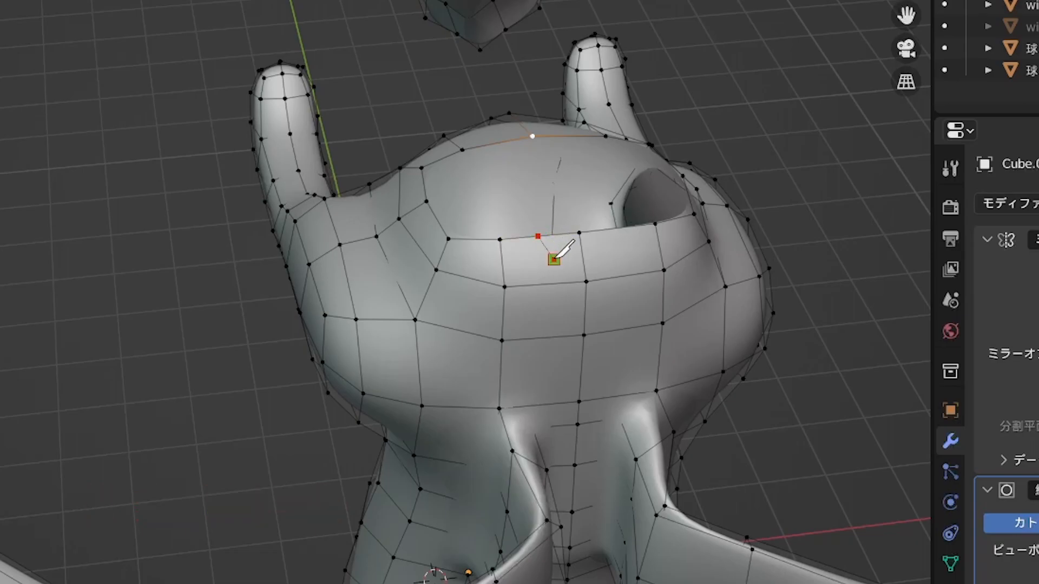
key("Return")
middle_click_drag(580, 255, 564, 254)
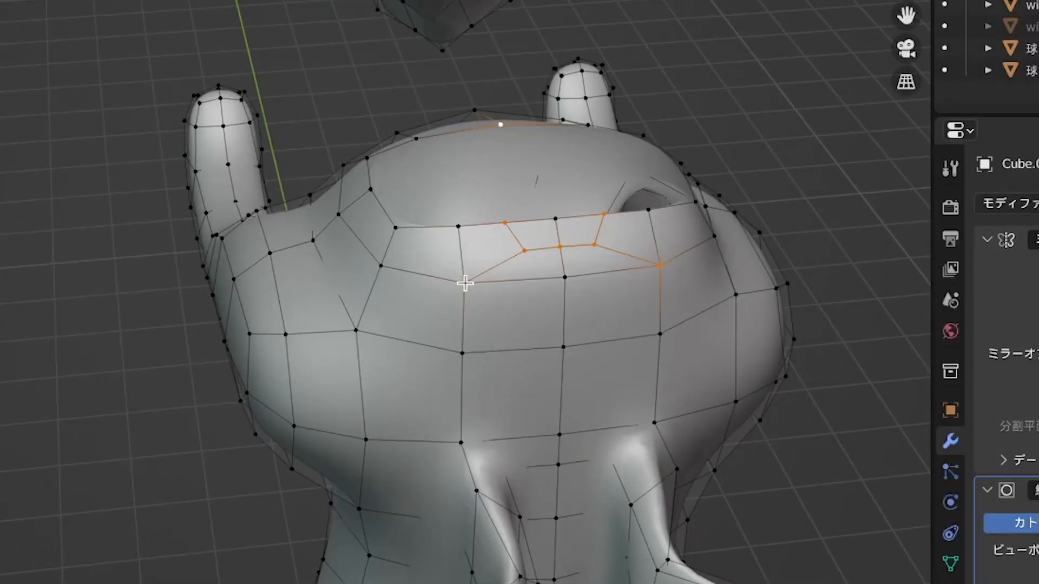
middle_click_drag(494, 336, 493, 337)
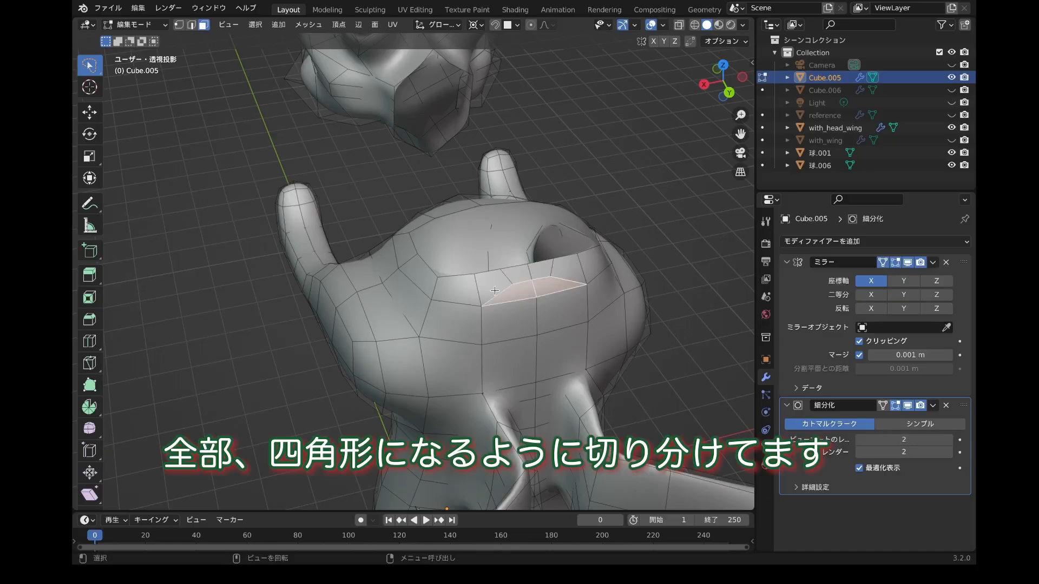
Inspect the newly cut faces for four sides and compare the edge loops of the torso hole and the head's neck opening.
left_click(484, 284)
left_click(525, 294)
left_click(528, 262)
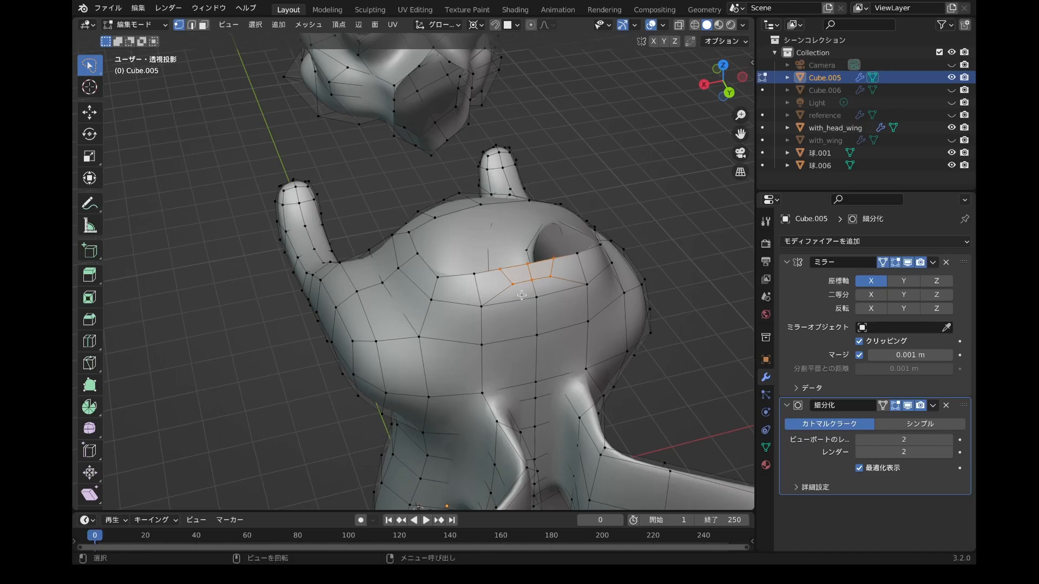
middle_click_drag(521, 295, 522, 294)
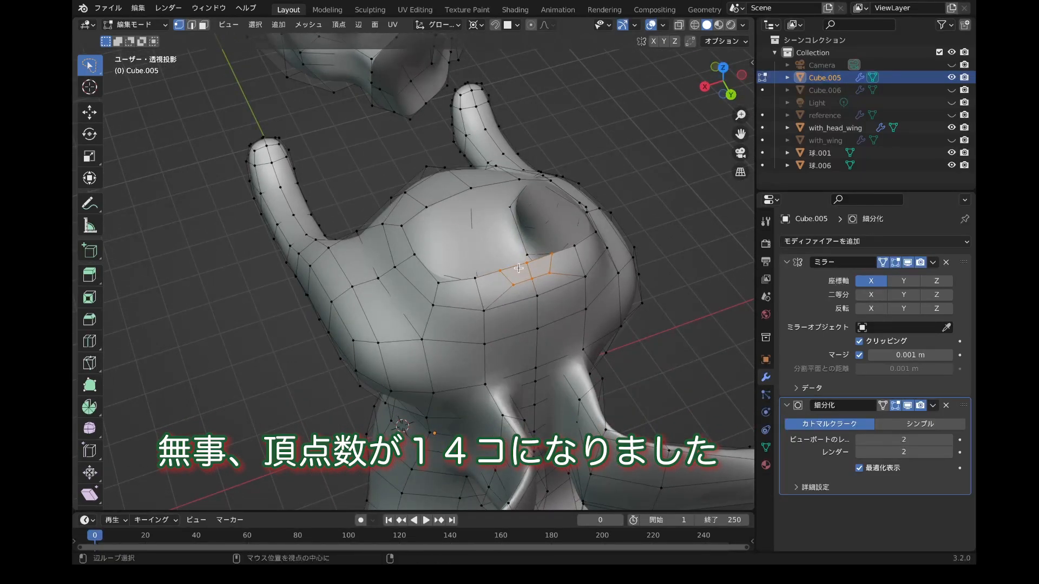
middle_click_drag(494, 205, 540, 317, "shift")
left_click(432, 146, "alt")
mouse_move(433, 146)
middle_mouse_down()
mouse_move(433, 134)
mouse_move(469, 118)
mouse_move(446, 139)
middle_mouse_up()
left_click(527, 190, "alt")
Move the front side corner vertex of the torso hole's rim about 0.22 m backwards along Y.
scroll(527, 190, "up", 3)
middle_click_drag(527, 191, 478, 216)
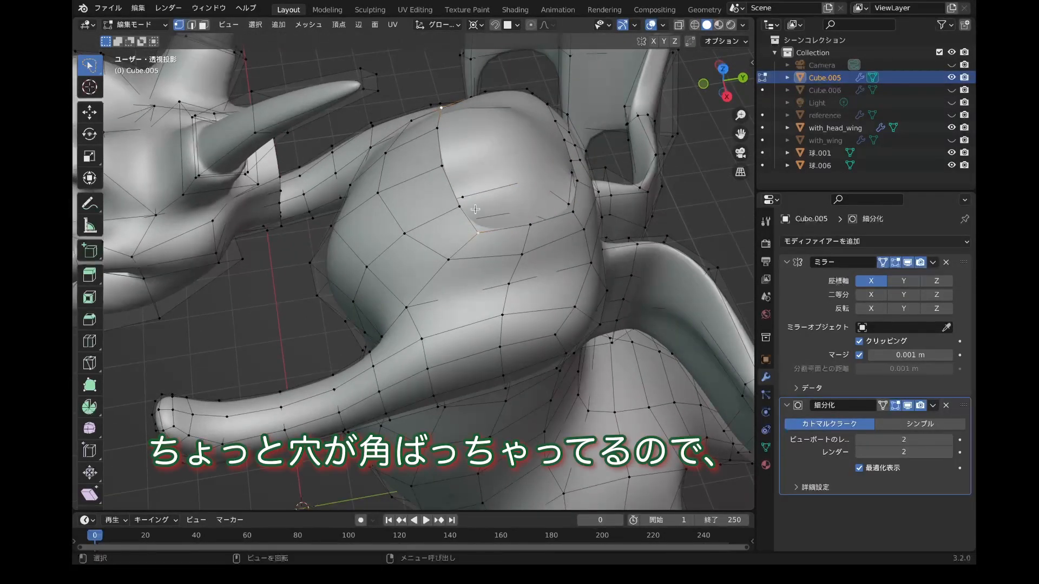
middle_click_drag(571, 226, 497, 196)
key("g")
key("y")
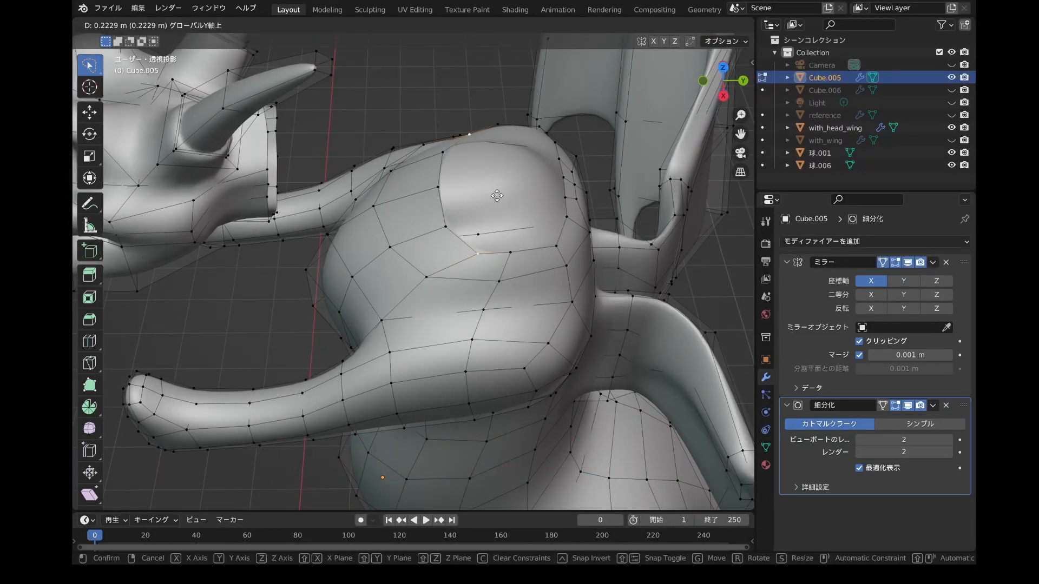
left_click(498, 197)
Shift two vertices on the rear side of the torso hole's rim along Y, the second about 0.07 m forwards, to round the corner.
left_click(542, 244)
key("g")
key("y")
left_click(561, 244)
left_click(570, 220)
key("g")
key("y")
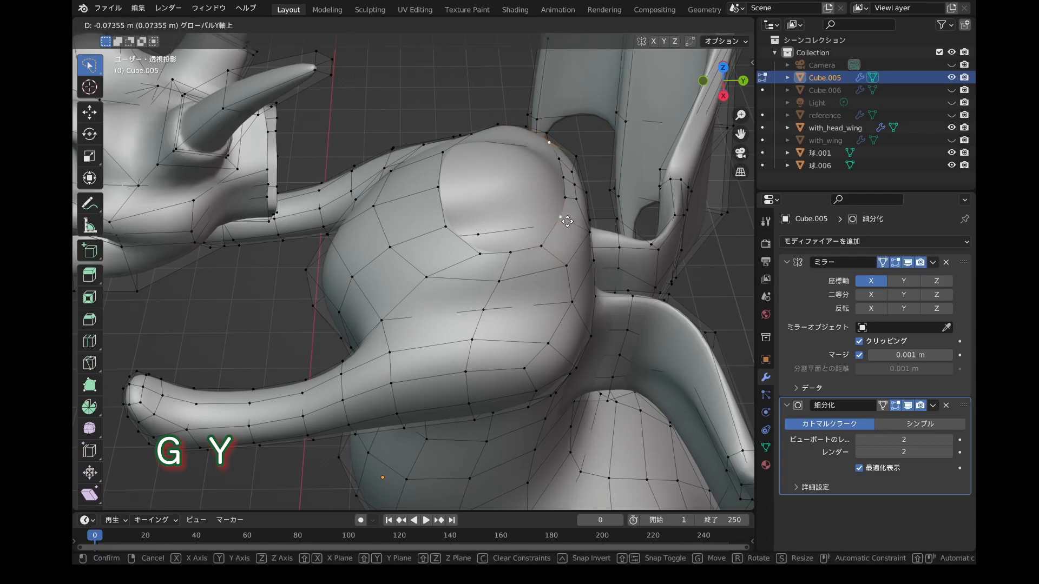
left_click(564, 222)
Move a rearmost rim vertex and the front centre rim vertex of the torso hole along Y to round its outline.
left_click(564, 199)
key("g")
key("y")
left_click(564, 204)
left_click(444, 177)
key("g")
key("y")
left_click(435, 191)
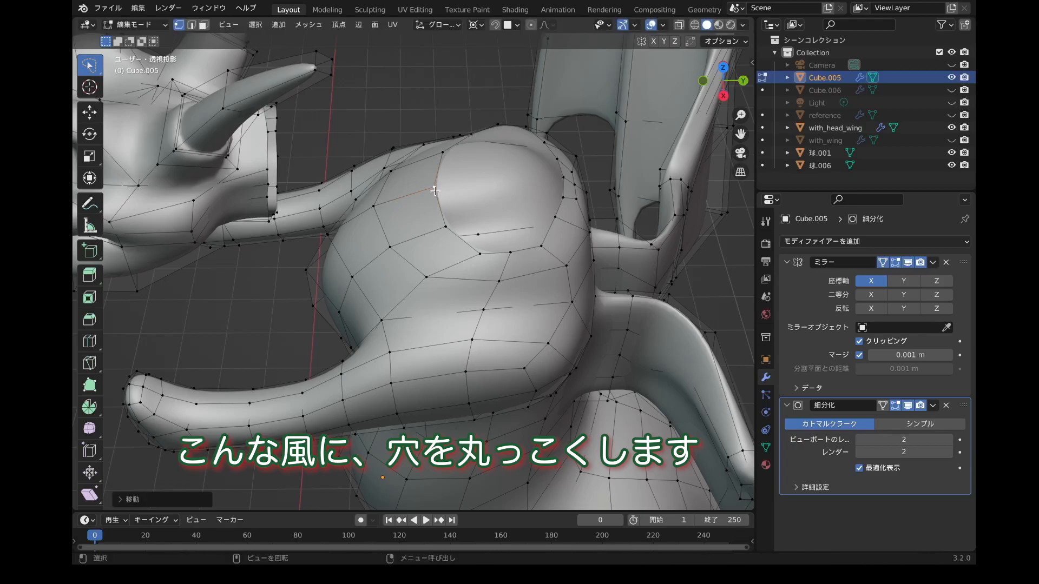
Adjust the front side corner vertices of the torso hole's rim along Y once more to even out the curve.
left_click(456, 247)
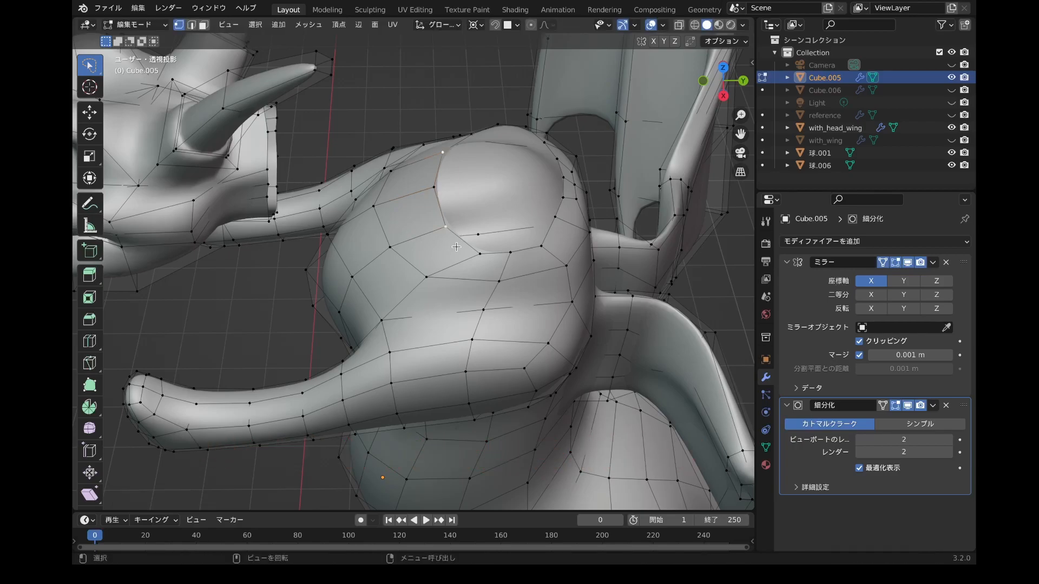
left_click(471, 250)
left_click(470, 133, "shift")
key("g")
key("y")
left_click(466, 135)
Select the upper and lower side corner vertices of the head's neck opening and move them about 0.2 m inwards along X.
middle_click_drag(471, 256, 469, 306)
left_click(438, 115, "alt")
middle_click_drag(437, 115, 423, 106)
left_click(419, 118)
left_click(420, 172, "shift")
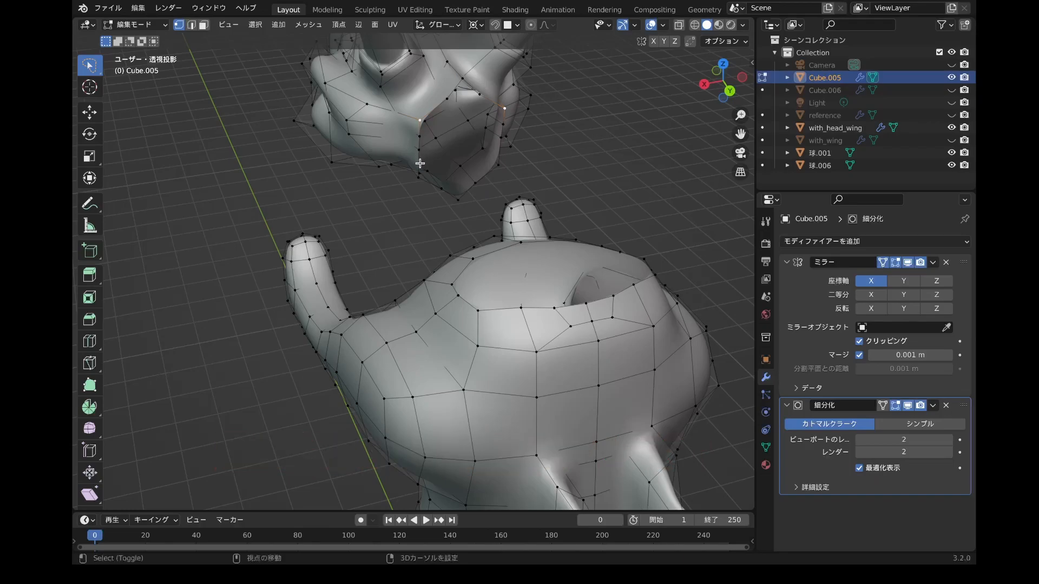
scroll(420, 171, "up", 2)
middle_click_drag(420, 171, 409, 161)
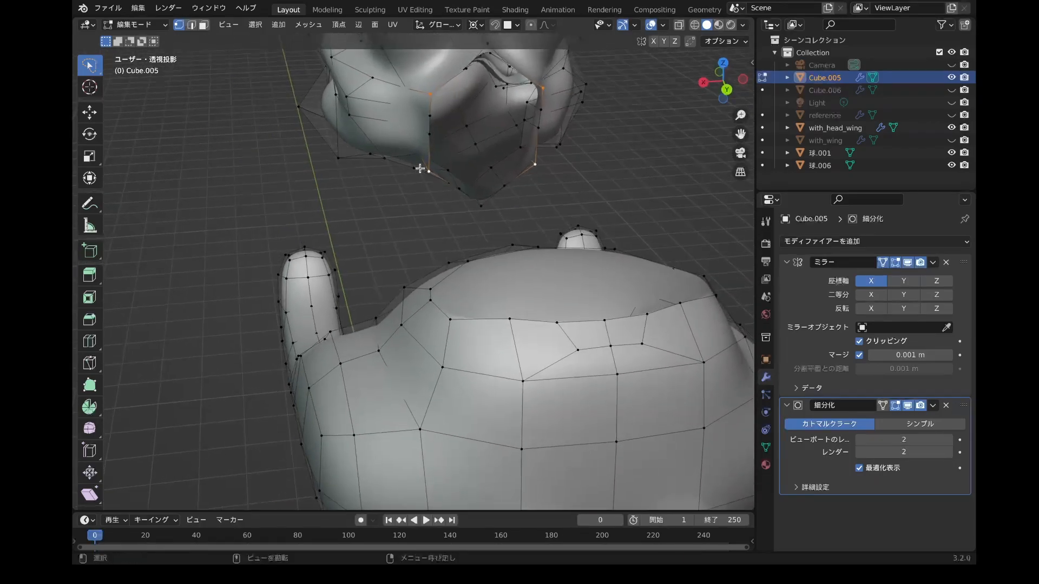
key("g")
key("x")
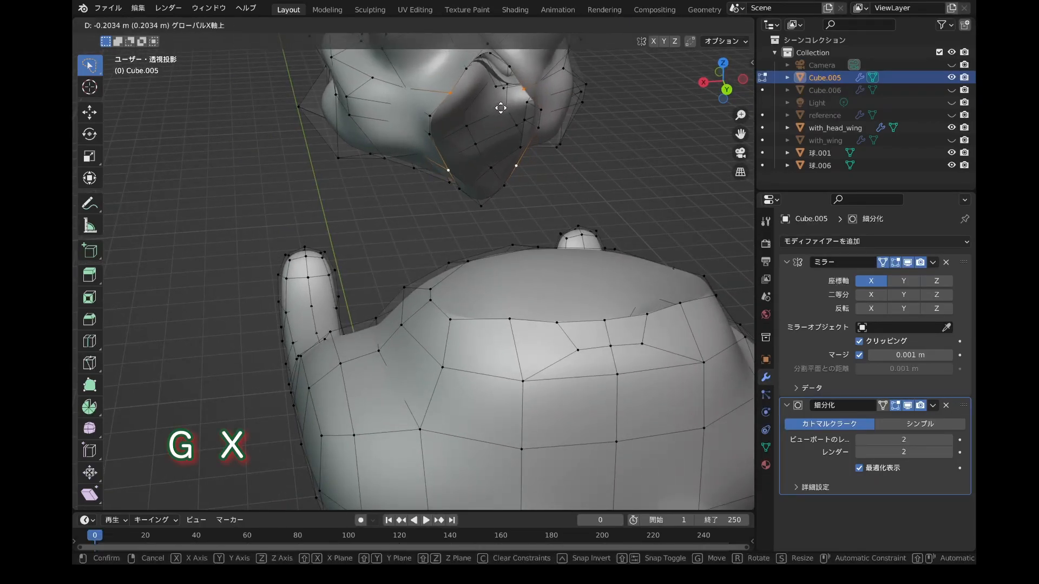
left_click(482, 83)
Extrude the edge loop of the head's neck opening about 1.1 m along Y towards the body.
middle_click_drag(482, 83, 435, 105)
key("e")
key("y")
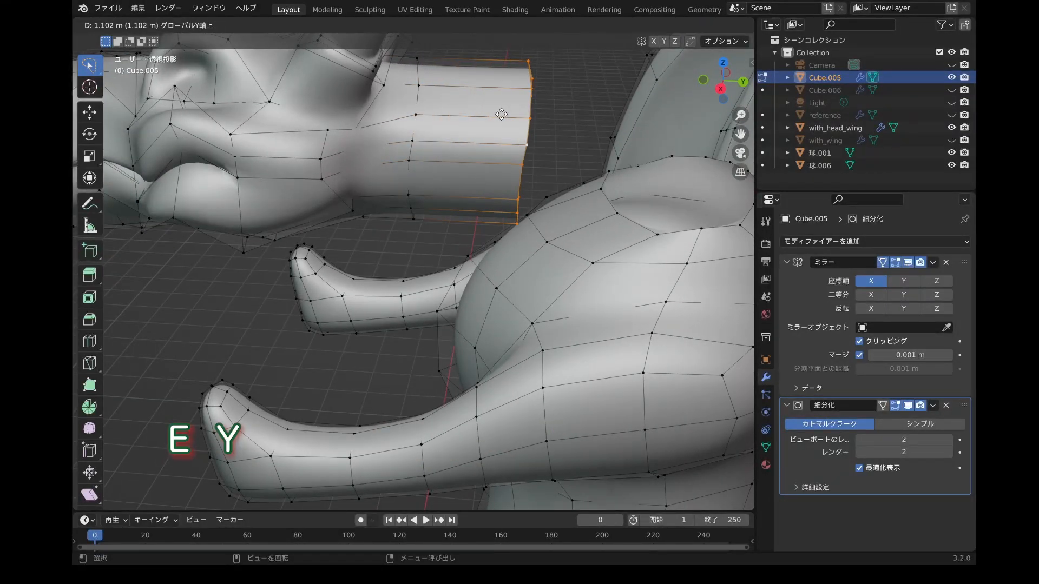
left_click(494, 115)
In side view, move the whole linked head mesh up and slightly back, and reselect the edge loop at the neck's open end.
key("KP_3")
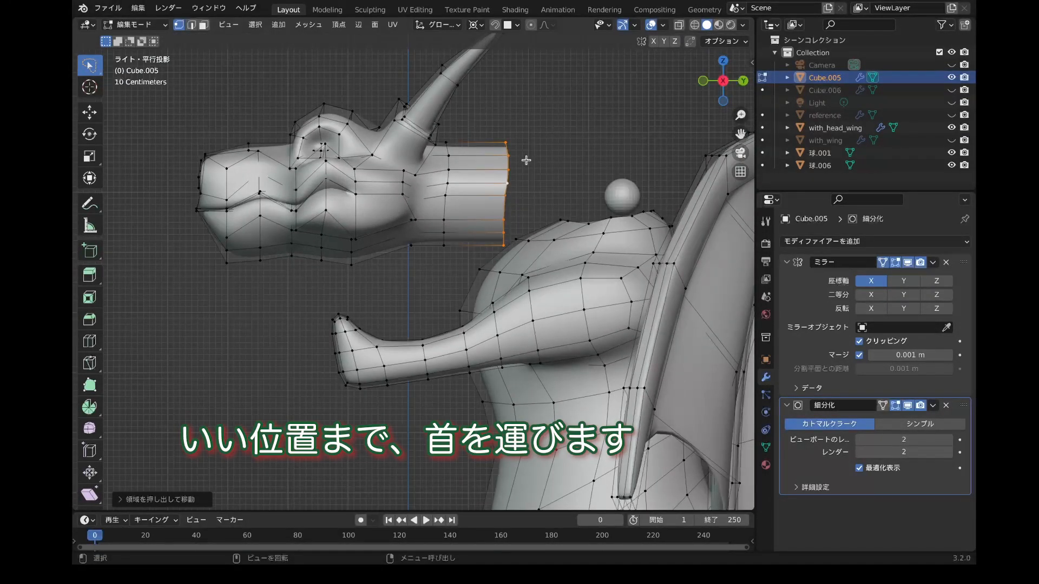
middle_click_drag(479, 177, 492, 178, "shift")
key("l")
key("g")
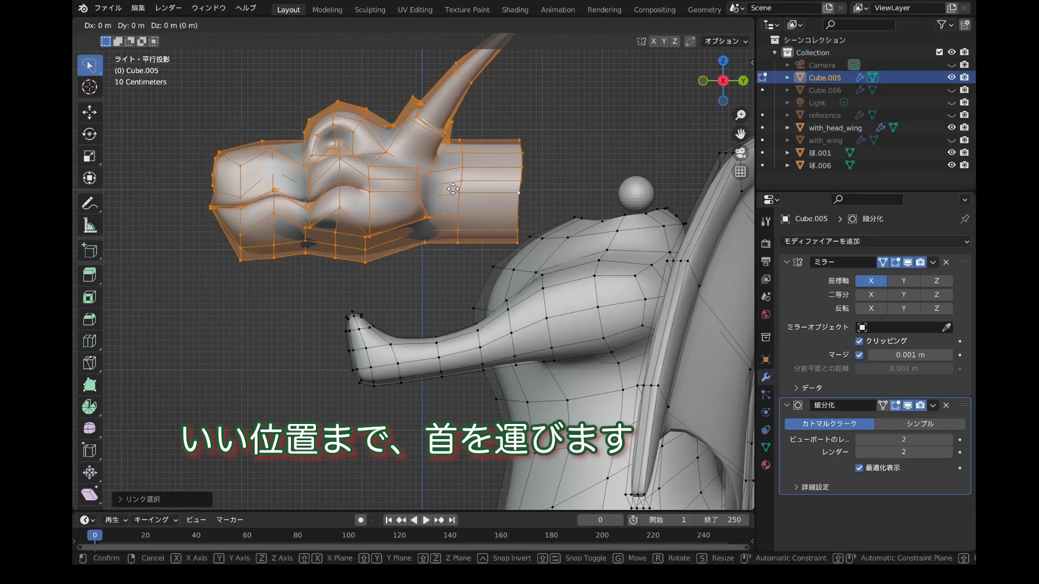
left_click(463, 153)
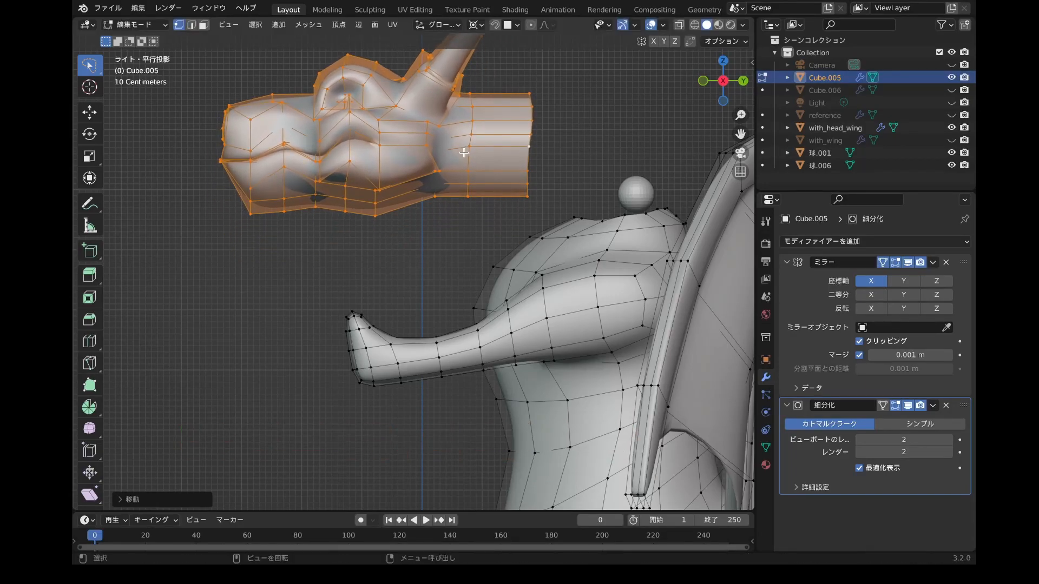
left_click(525, 157, "alt")
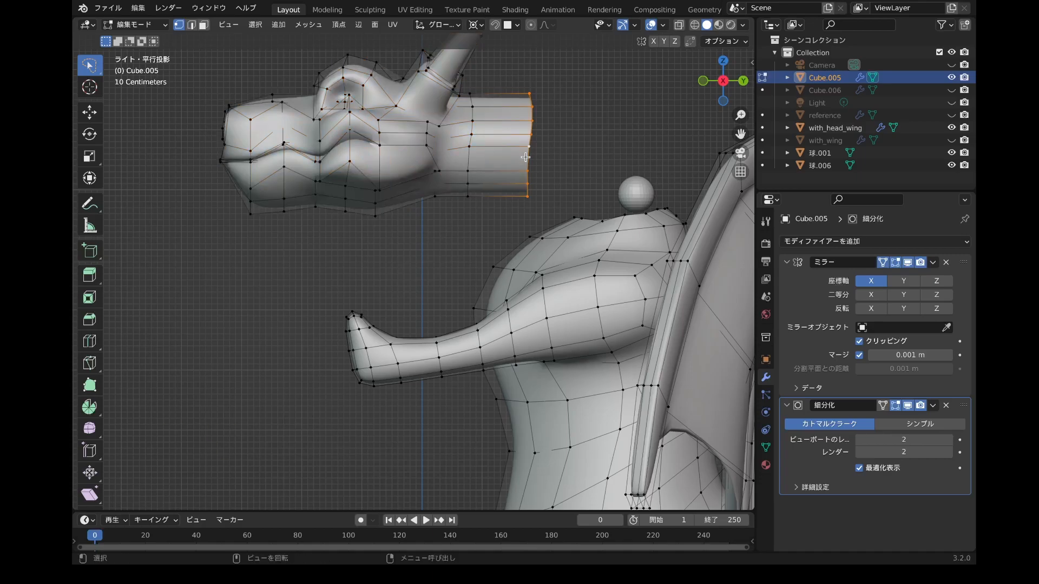
Extrude the edge loop at the neck's open end once more along Y to lengthen the neck towards the body.
key("e")
key("y")
left_click(600, 76)
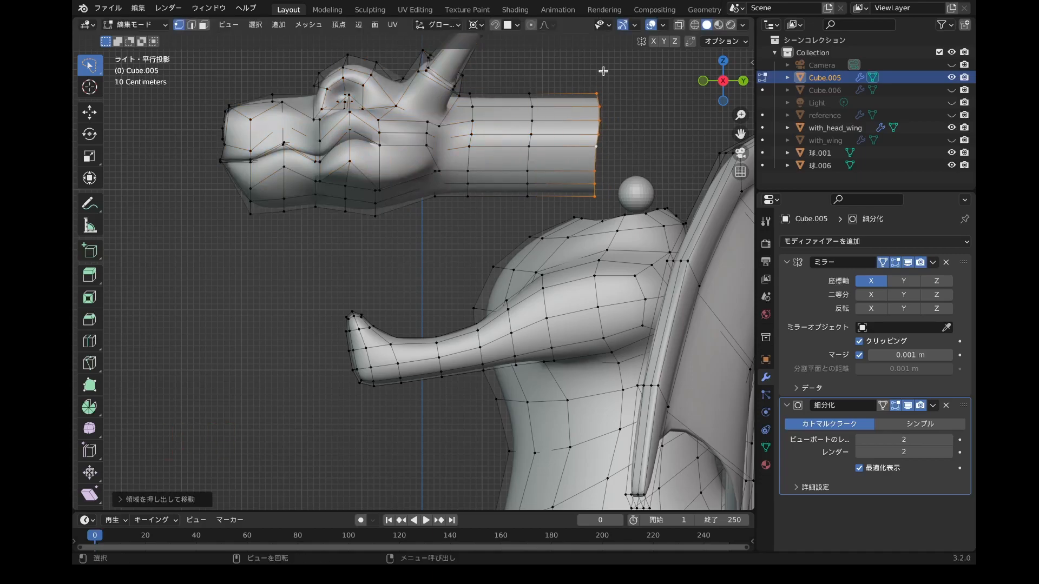
key("r")
left_click(642, 81)
key("ctrl+z")
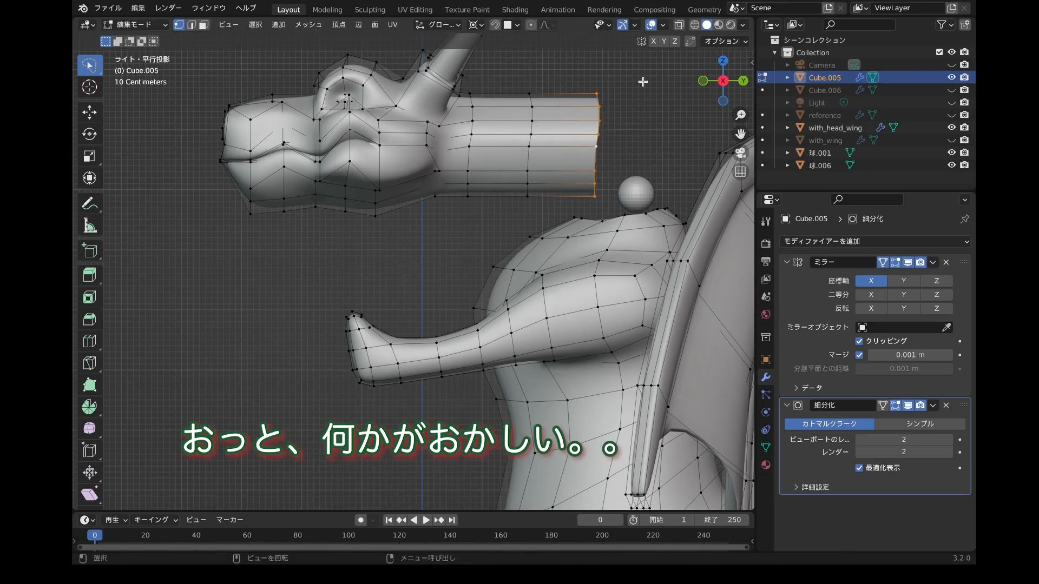
Using Individual Origins as the pivot point, tilt the neck's end loop down towards the body and lower it by about 0.3 m.
left_click(479, 26)
left_click(507, 66)
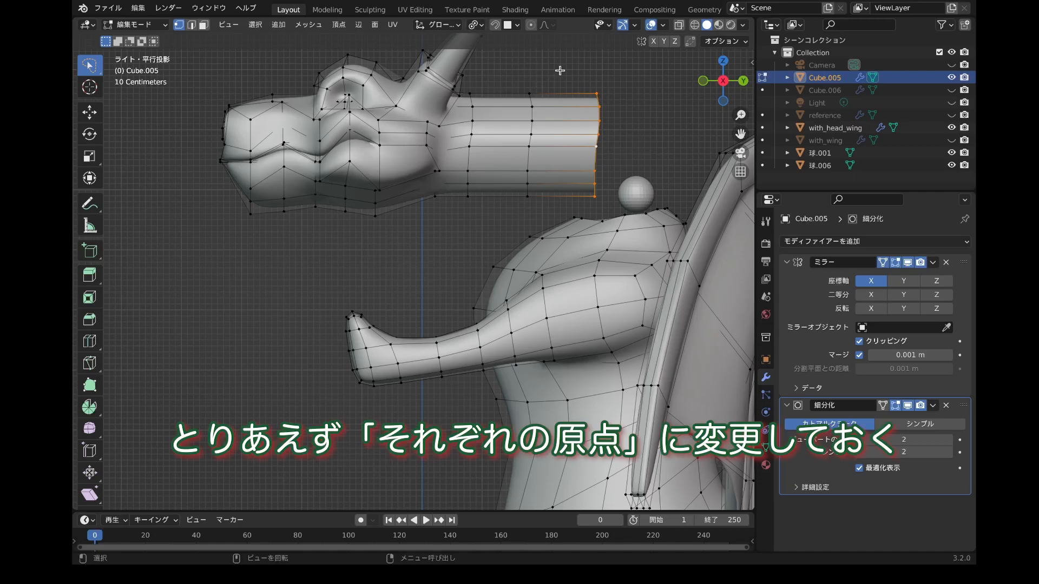
key("r")
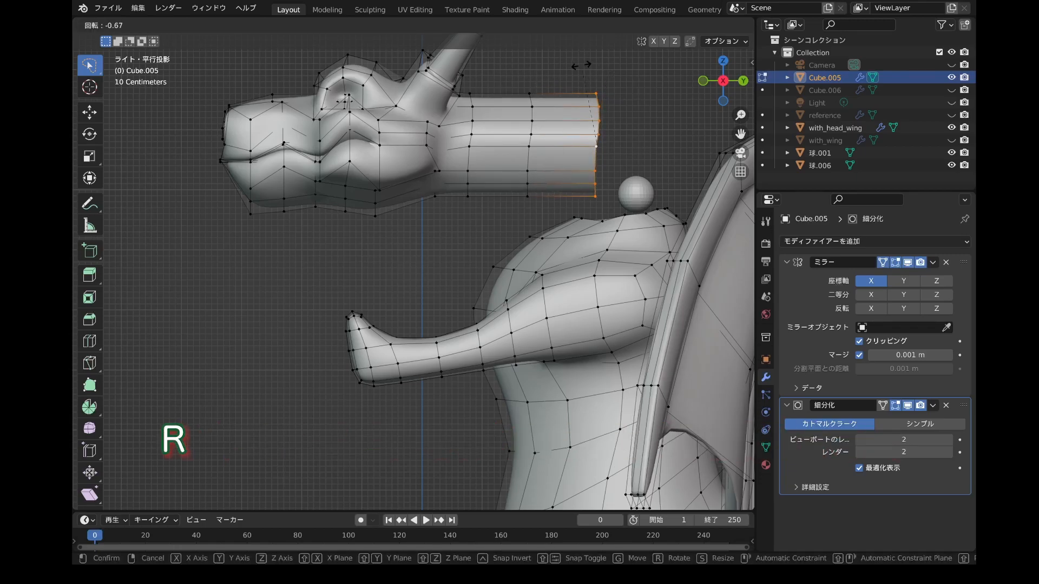
left_click(608, 80)
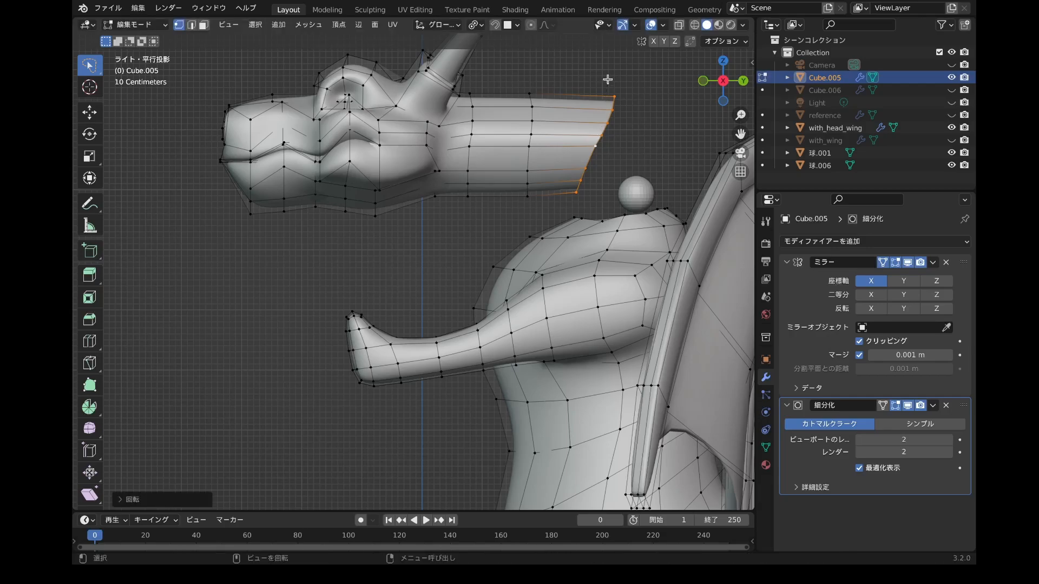
key("g")
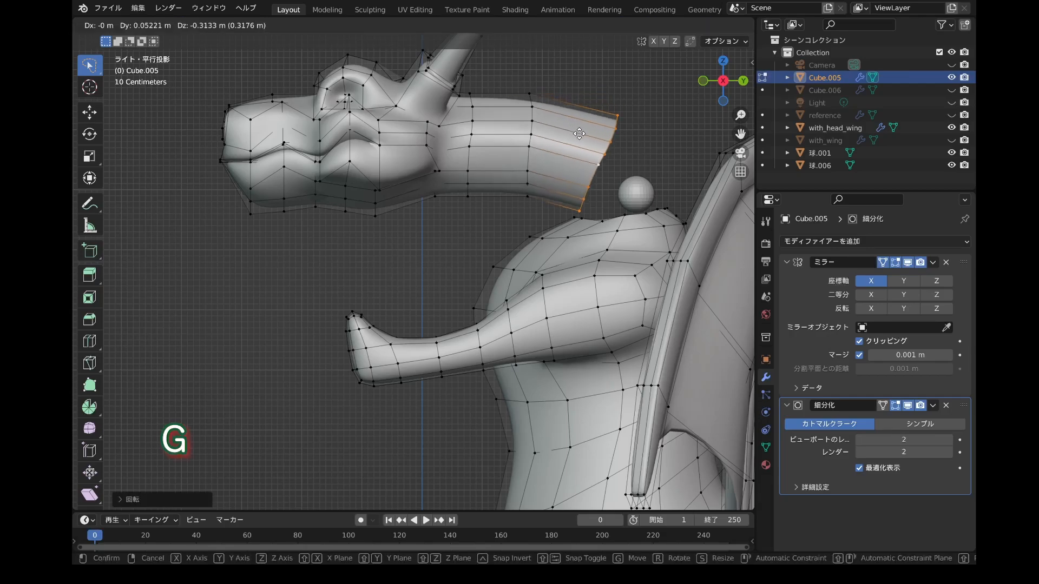
left_click(579, 140)
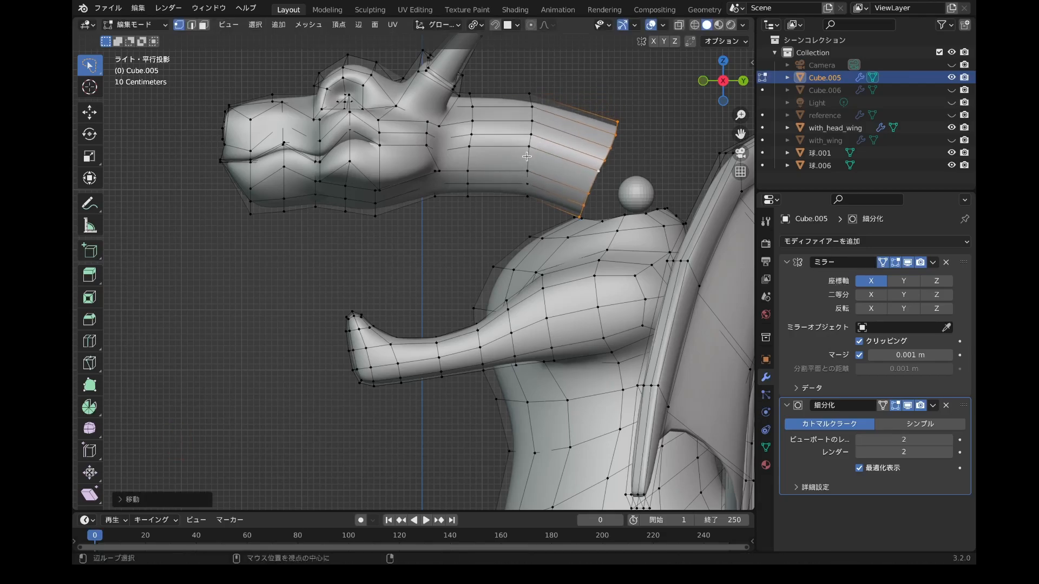
Select the whole linked head and neck mesh and move it up along Z above the torso hole.
left_click(533, 135)
middle_click_drag(533, 135, 530, 150)
key("l")
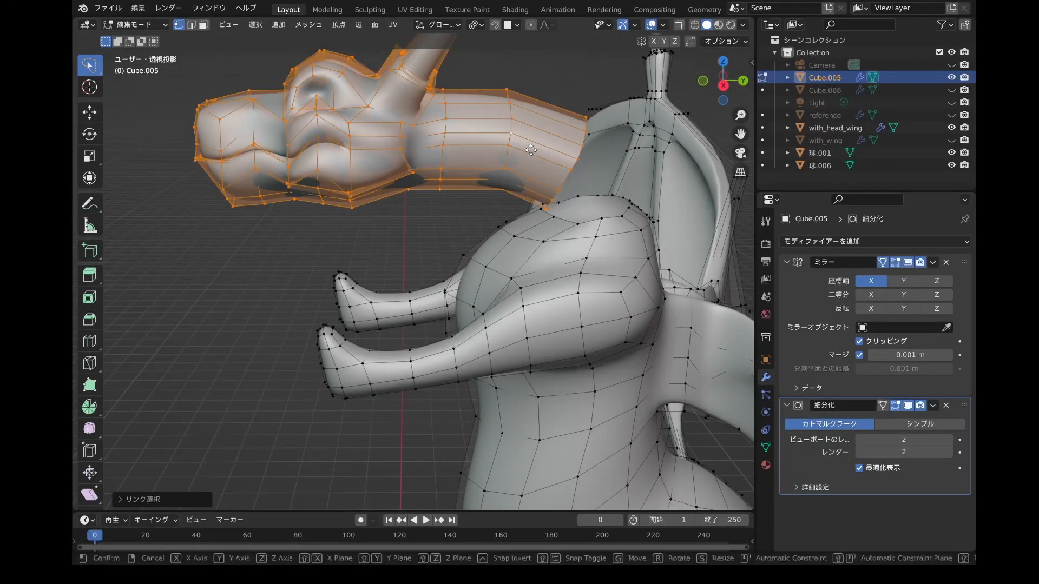
key("g")
key("z")
left_click(531, 120)
middle_click_drag(531, 120, 533, 116)
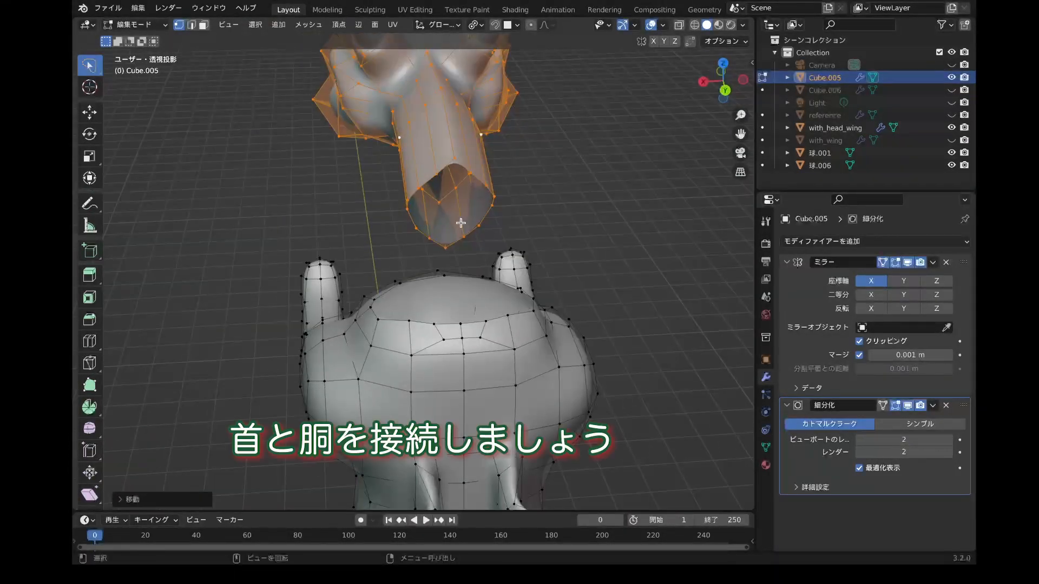
Connect the upper centre vertex of the neck's open end to the rear centre vertex of the torso hole's rim with an edge.
left_click(439, 328)
middle_click_drag(440, 328, 440, 328)
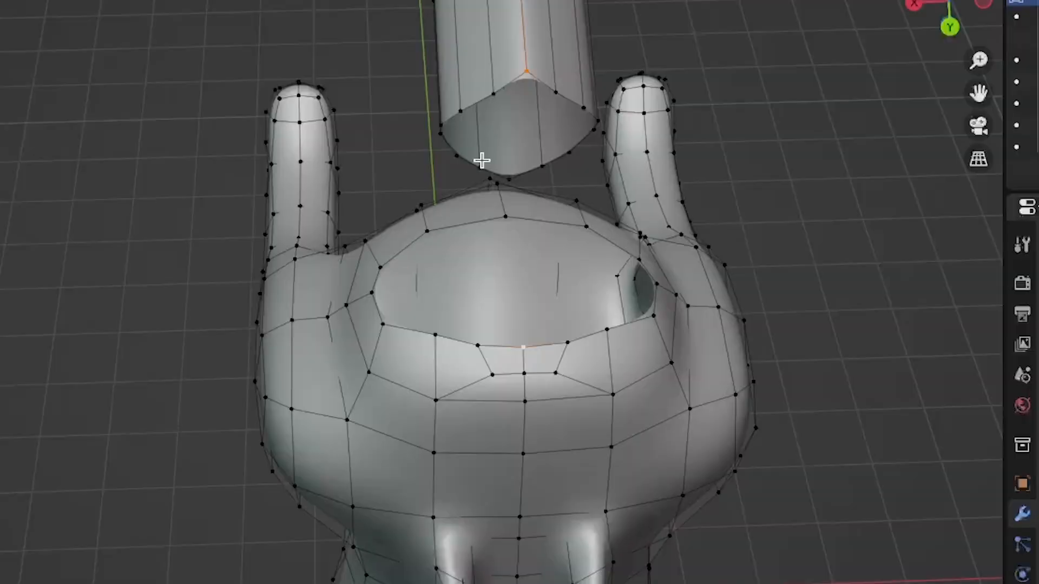
middle_click_drag(452, 173, 452, 172)
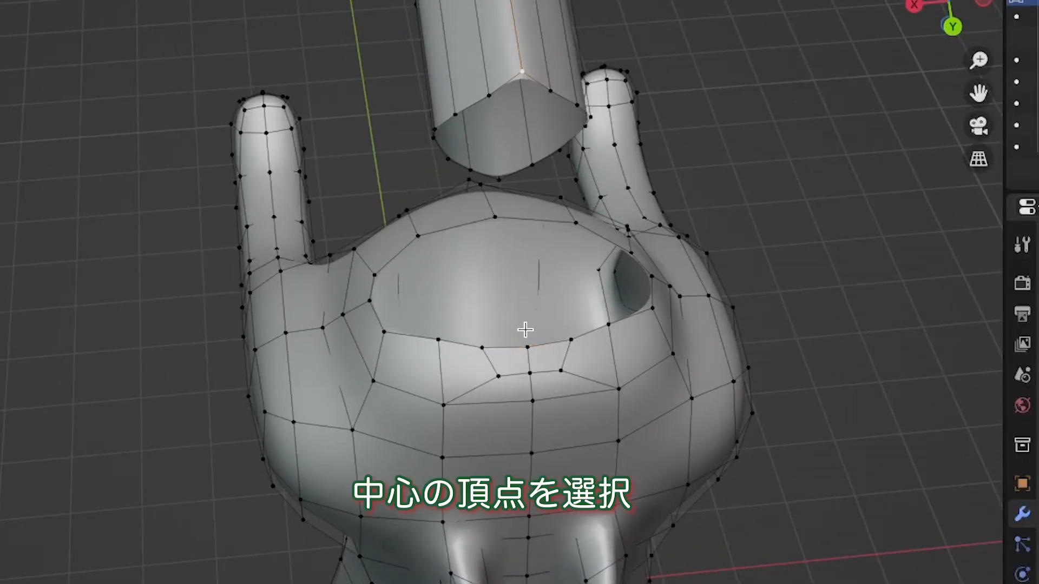
middle_click_drag(525, 329, 525, 329)
key("f")
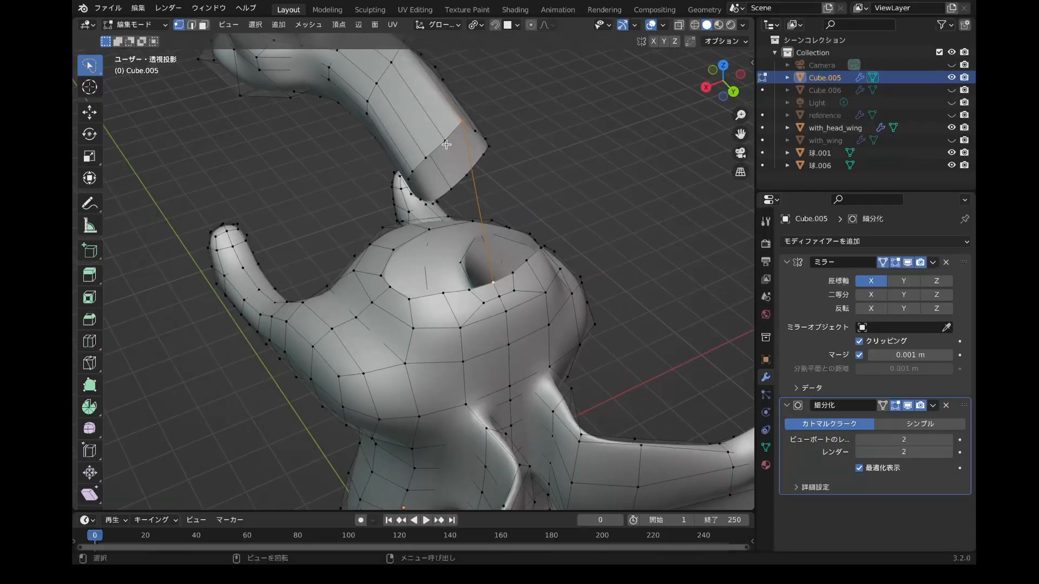
Fill a face beside the centre connecting edge, between the adjacent neck-end and torso-rim vertices.
left_click(446, 143)
left_click(466, 288, "shift")
left_click(492, 285, "shift")
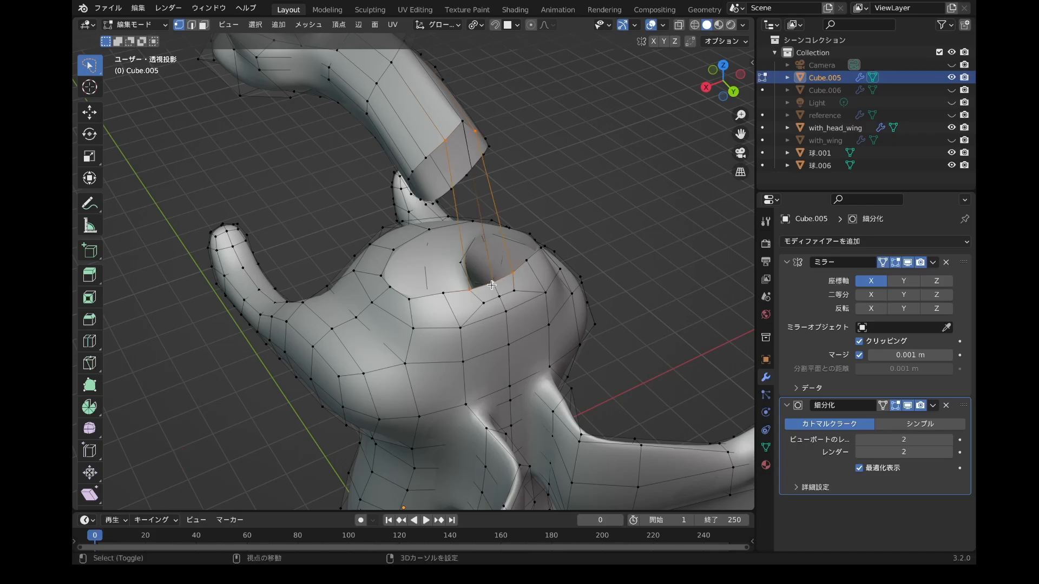
key("f")
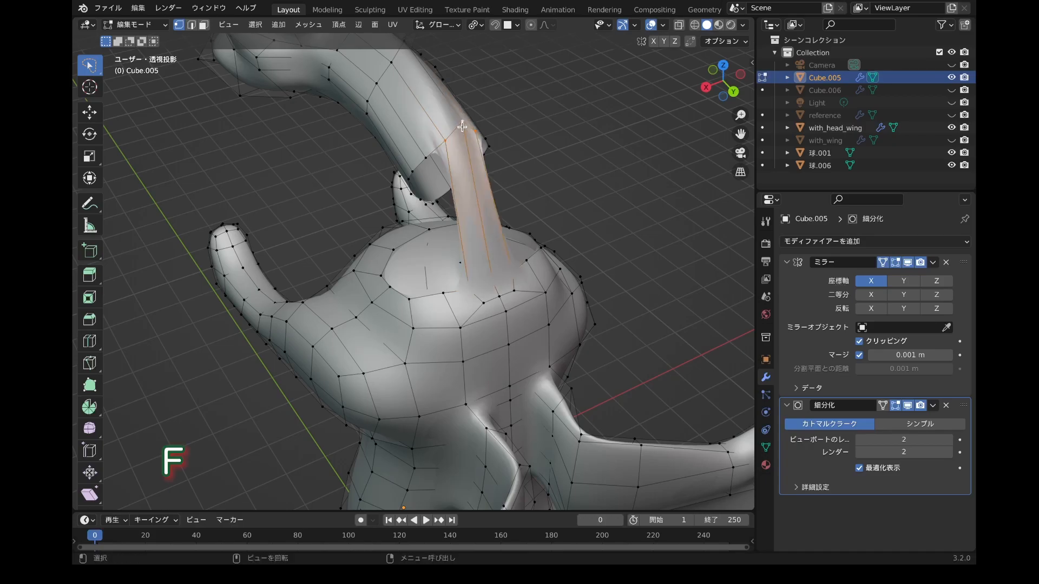
middle_click_drag(462, 126, 444, 144)
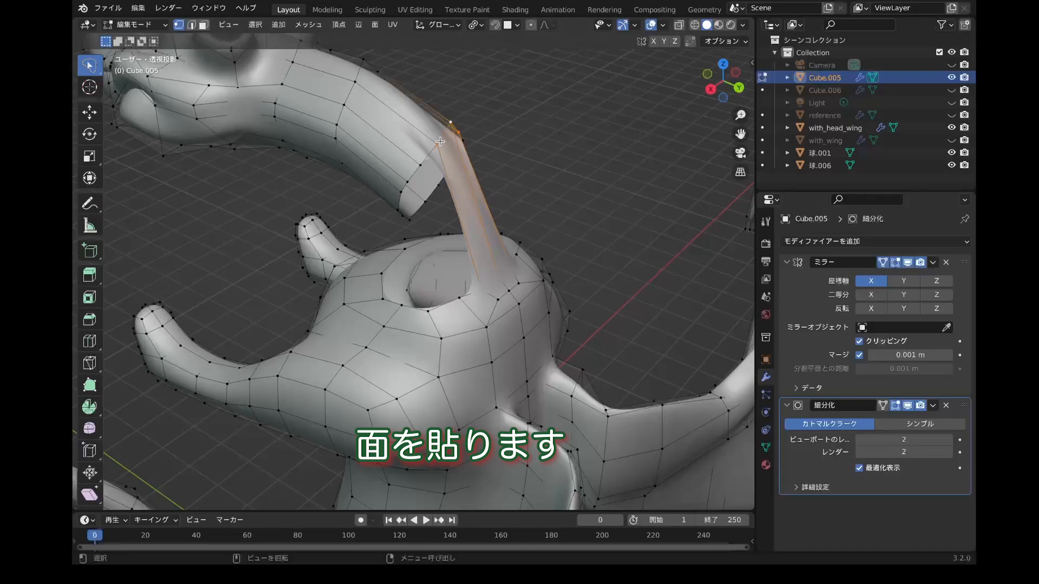
Collapse the Mirror modifier's settings and turn off the Subdivision modifier's display in Edit Mode.
left_click(787, 262)
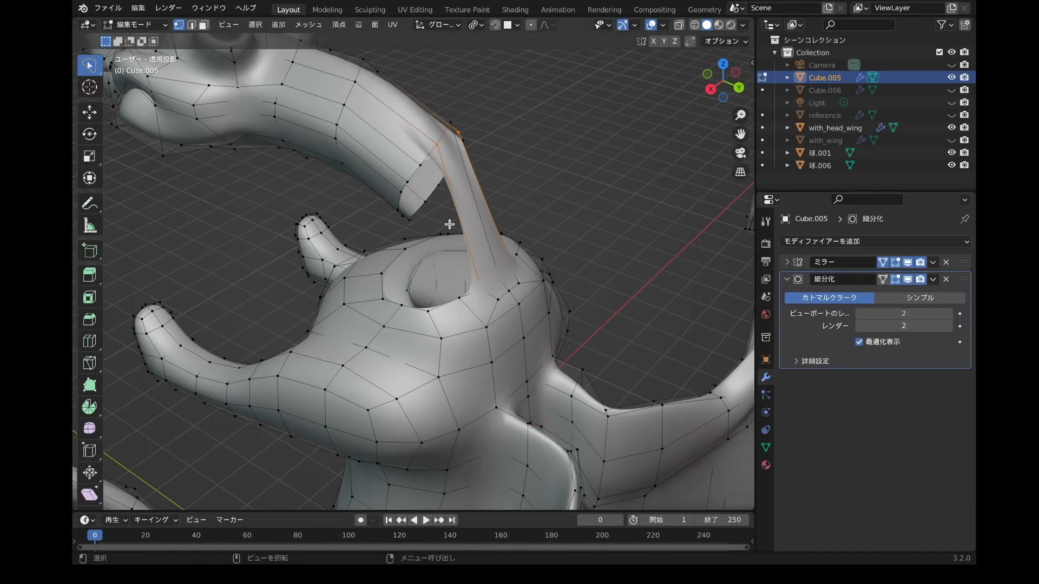
left_click(895, 279)
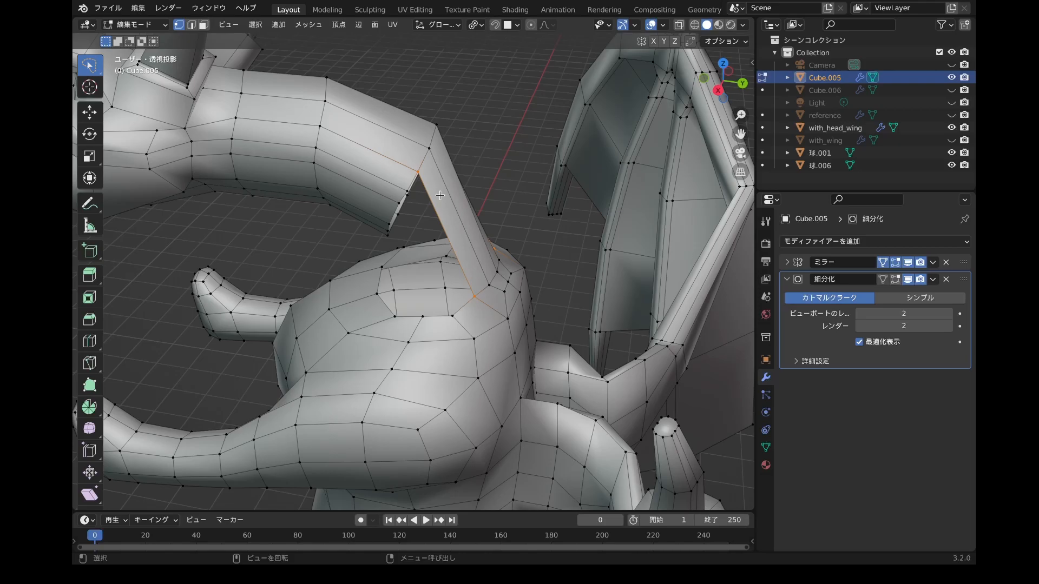
Fill the remaining faces between the neck's end loop and the torso hole's rim to join head and body.
key("f")
middle_click_drag(418, 232, 451, 215)
middle_click_drag(400, 236, 347, 309)
scroll(350, 291, "down", 2)
middle_click_drag(321, 266, 445, 263, "shift")
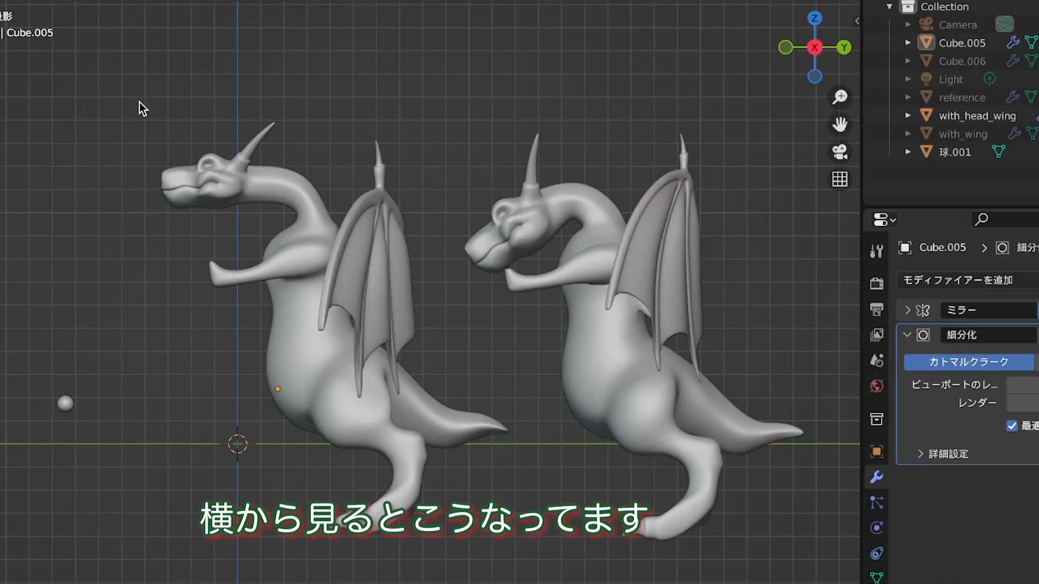
Select the with_head_wing example dragon together with Cube.005 and put both in Edit Mode.
left_click(191, 180)
middle_click_drag(277, 337, 314, 324, "shift")
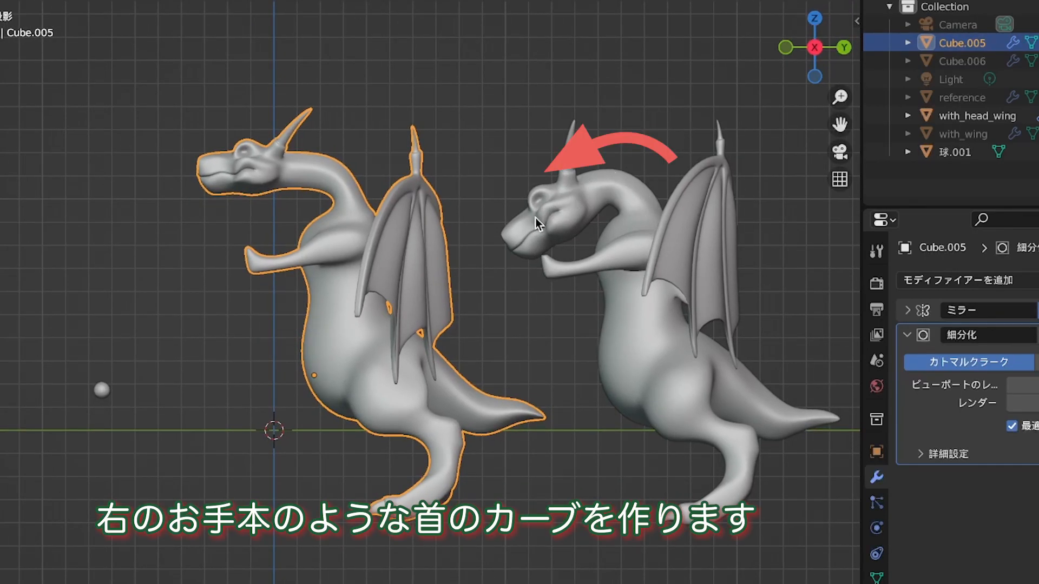
left_click(543, 216)
left_click(358, 252, "shift")
key("Tab")
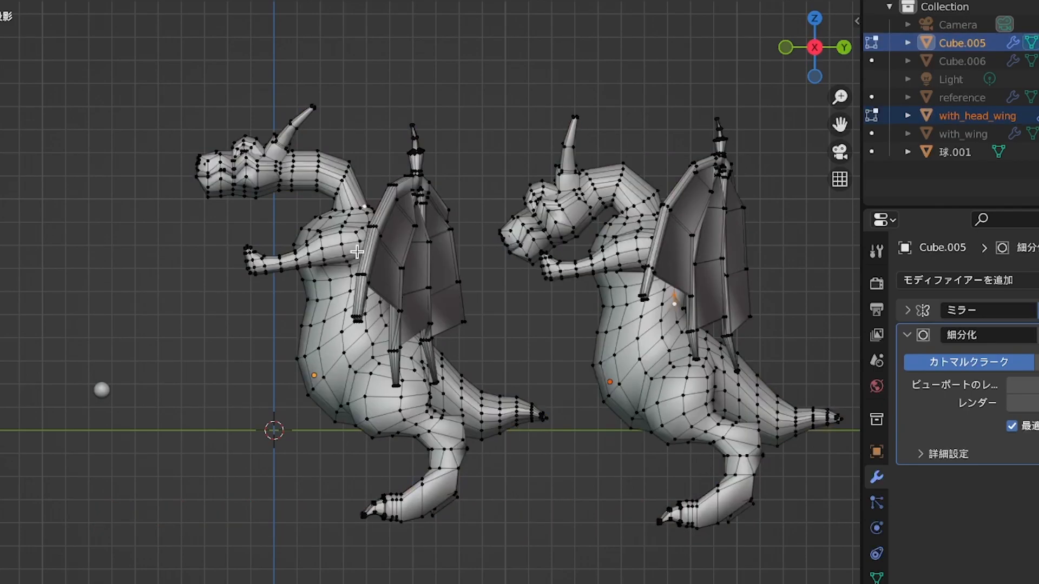
Select the edge loop near the base of the neck and scale it up to thicken the neck.
middle_click_drag(329, 167, 335, 127)
scroll(329, 165, "up", 4)
scroll(368, 131, "up", 2)
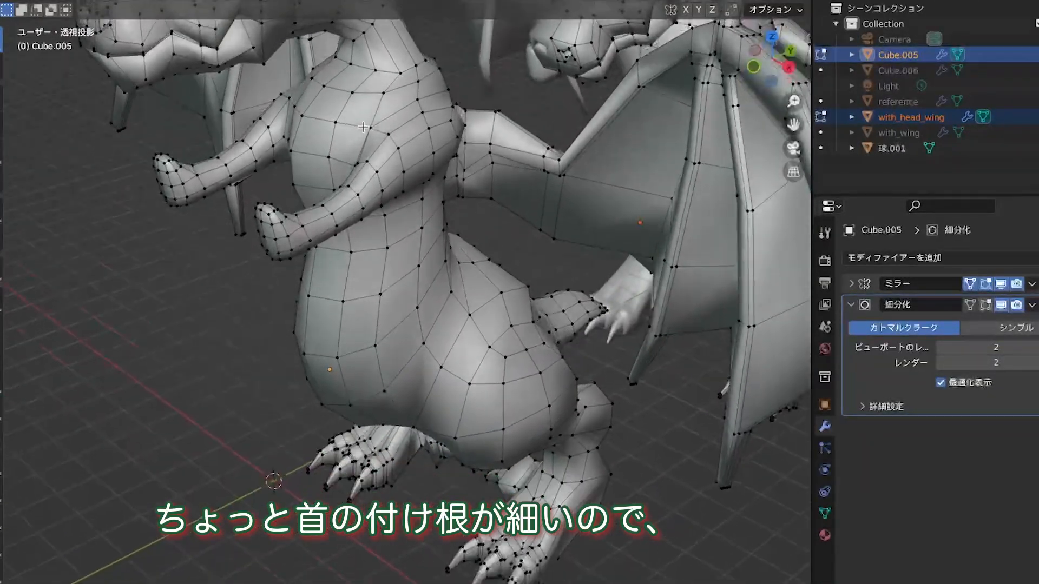
middle_click_drag(352, 75, 477, 255, "shift")
key("s")
left_click(475, 104)
middle_click_drag(474, 105, 475, 104)
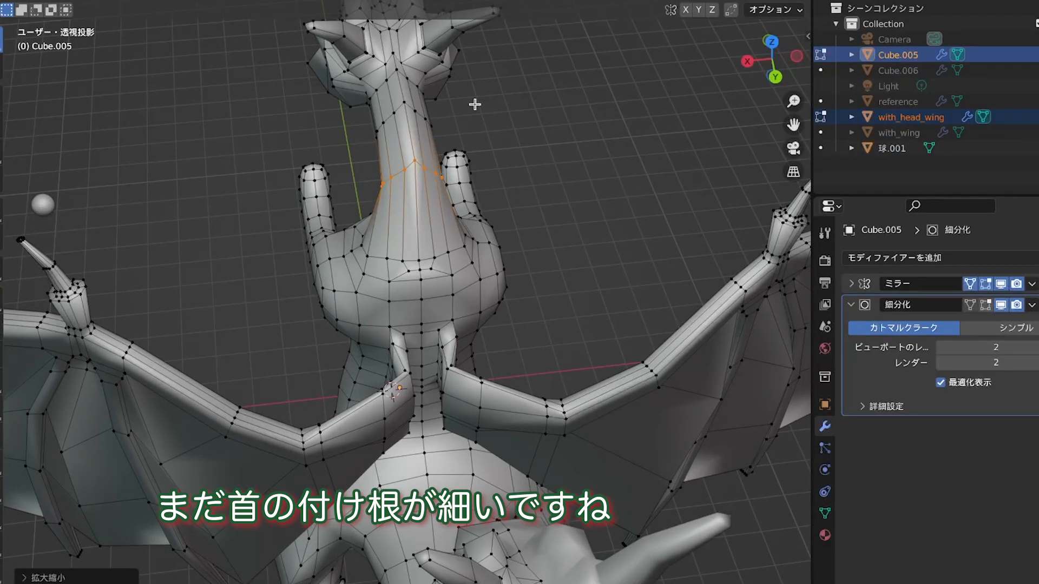
Move the side vertices of the neck-base loop outwards along X to widen it further.
key("g")
key("x")
left_click(466, 106)
Select the next neck loop towards the head and shift it slightly along X.
left_click(398, 108, "alt")
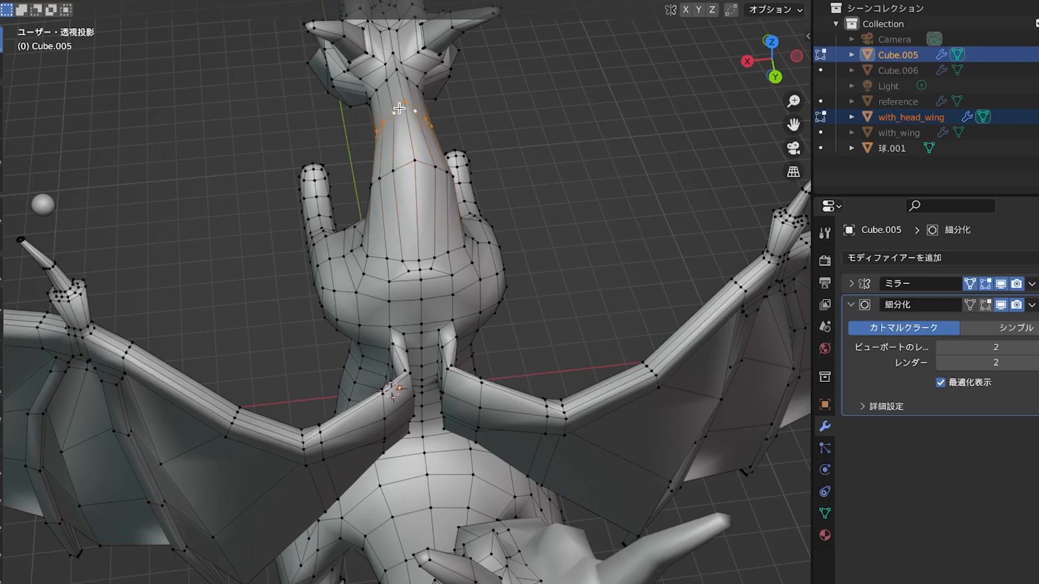
mouse_move(389, 137)
middle_mouse_down()
mouse_move(374, 135)
mouse_move(390, 130)
middle_mouse_up()
key("g")
key("x")
left_click(388, 133)
In side view, turn on X-ray and select all vertices of the head and horns up to the start of the neck.
key("KP_3")
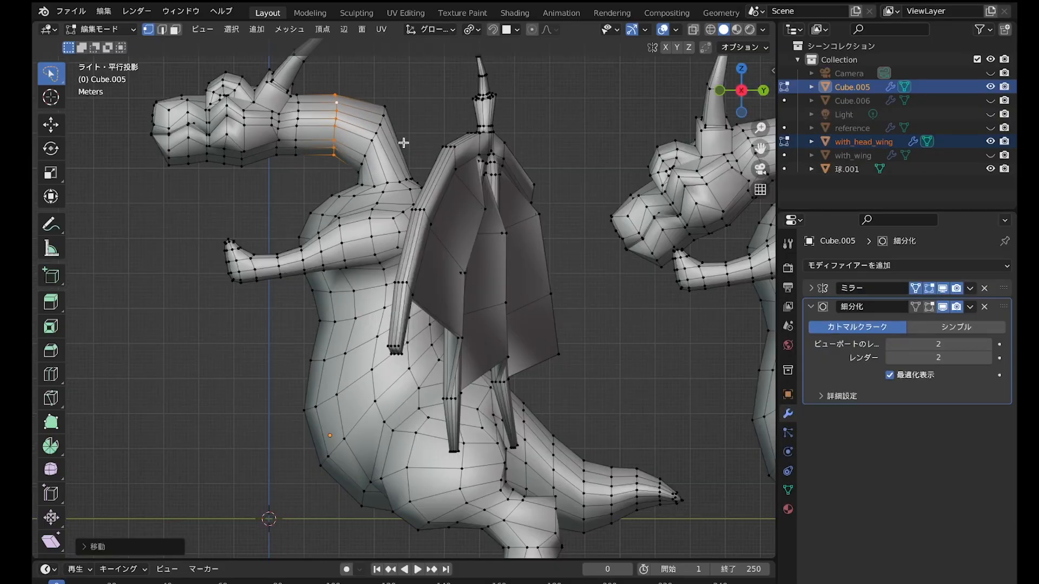
scroll(403, 142, "down", 4)
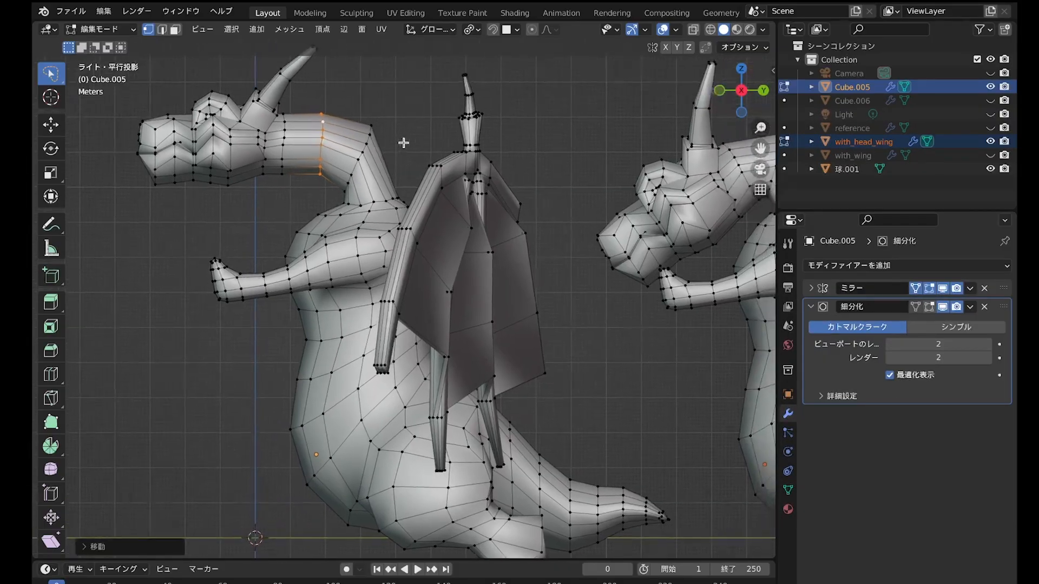
scroll(416, 144, "up", 2)
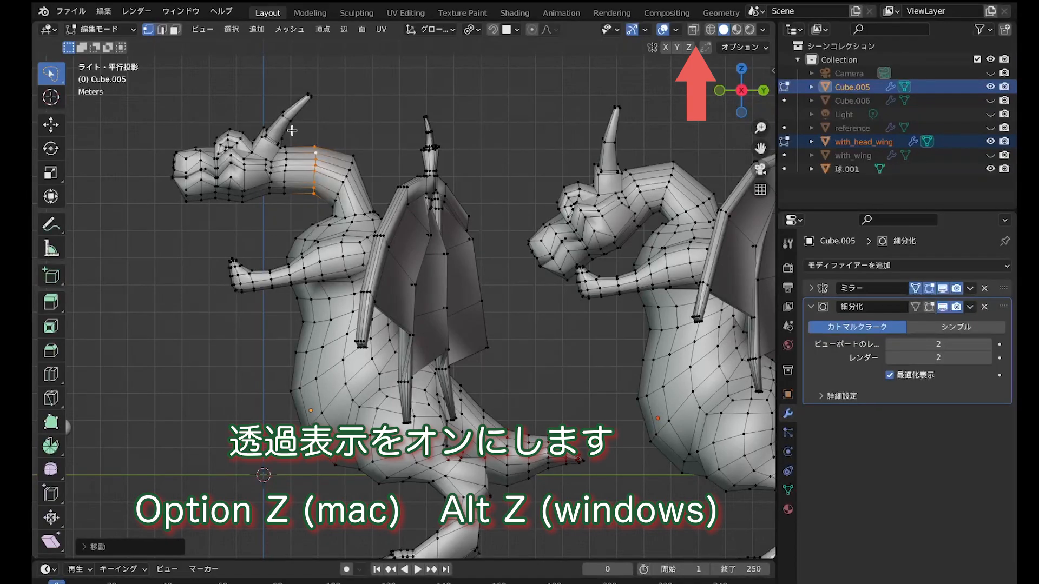
key("alt+z")
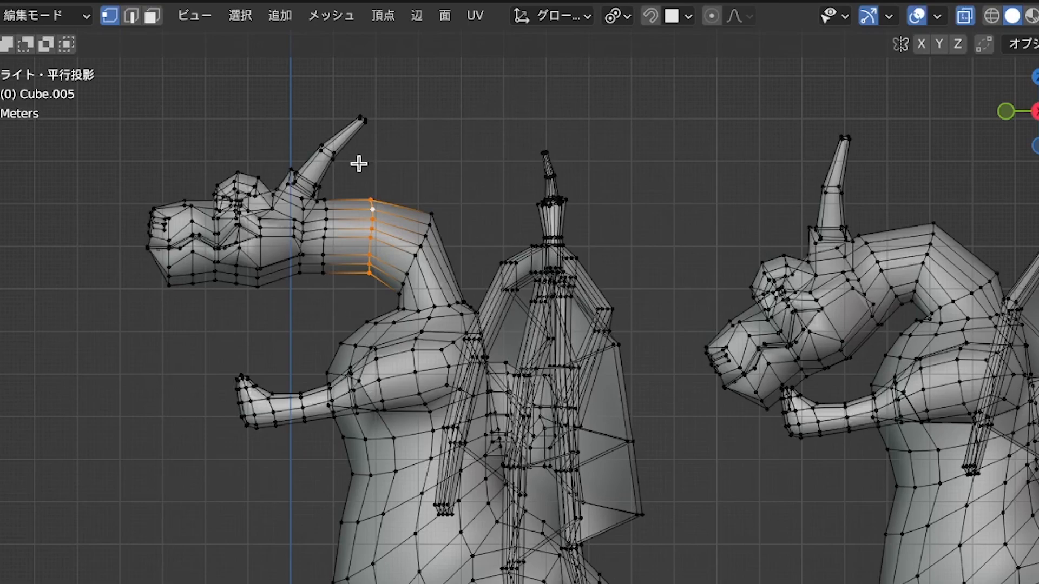
mouse_move(358, 164)
left_mouse_down()
mouse_move(320, 313)
mouse_move(169, 327)
mouse_move(146, 153)
mouse_move(339, 93)
mouse_move(395, 88)
mouse_move(386, 90)
left_mouse_up()
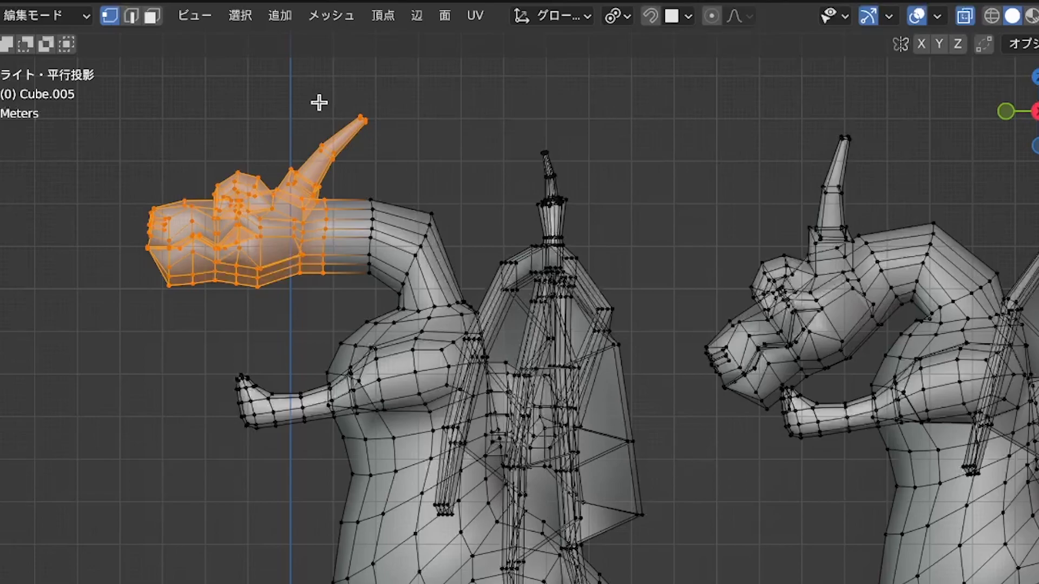
Rotate the head to face downwards, lower it by about 1.5 m, and deselect everything with X-ray off.
key("r")
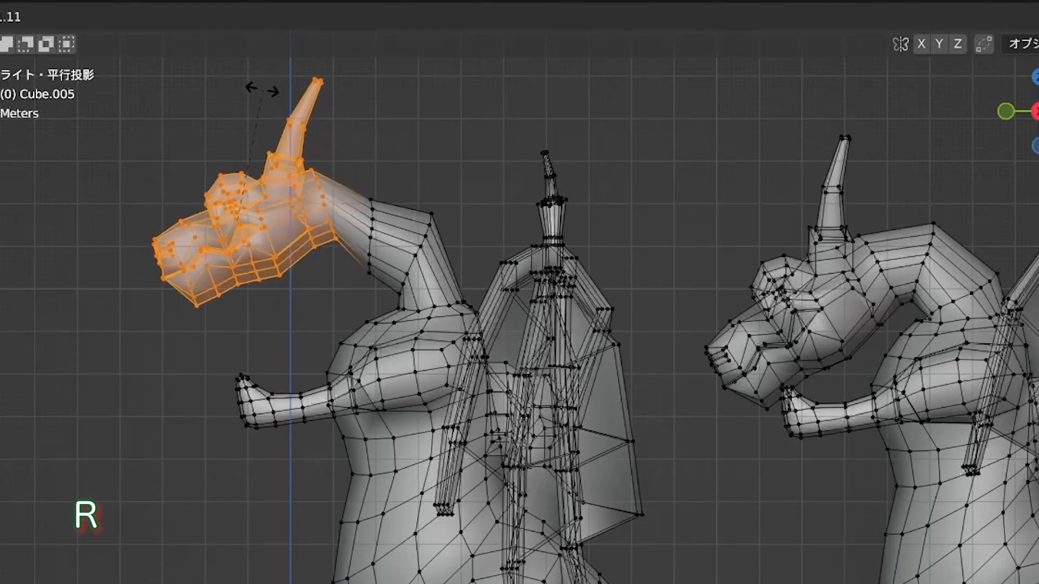
left_click(246, 92)
key("g")
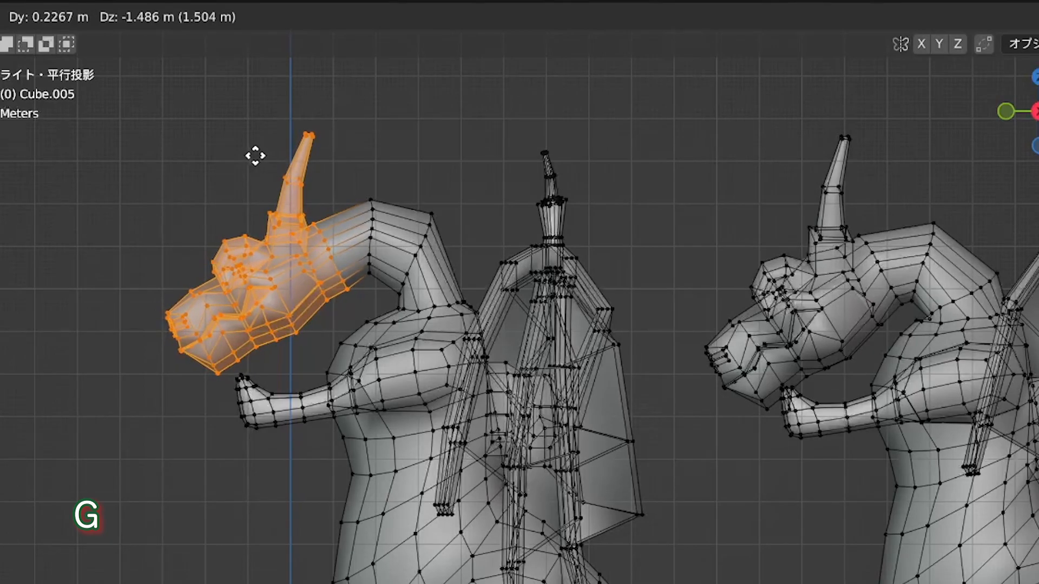
left_click(254, 153)
key("alt+z")
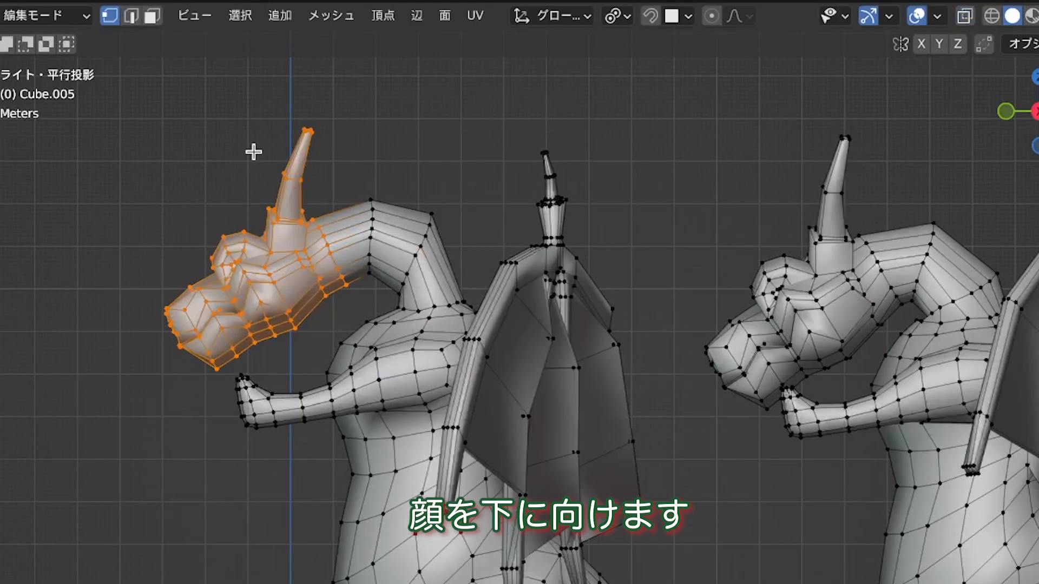
key("alt+a")
middle_click_drag(329, 293, 326, 296)
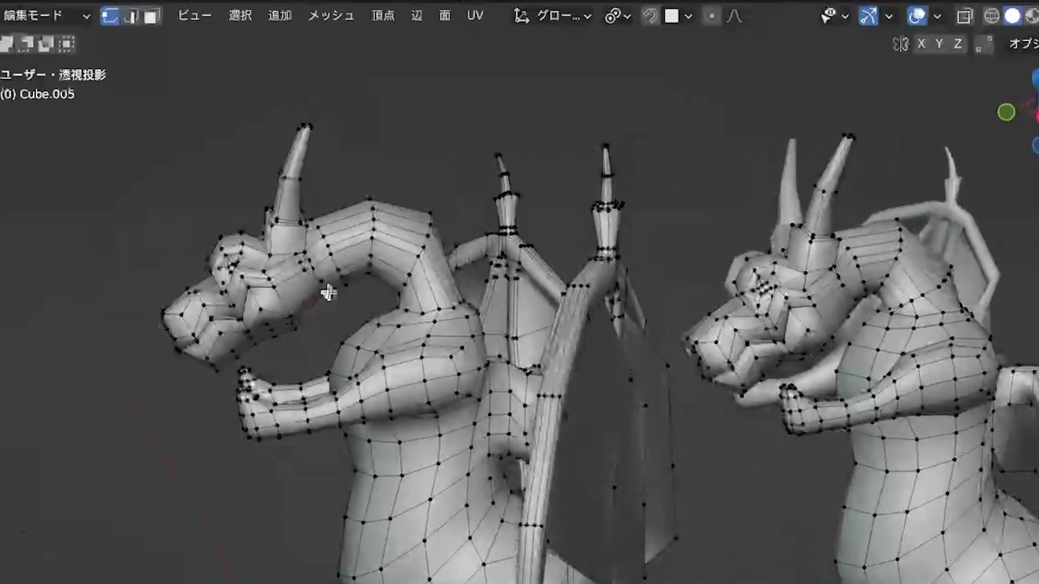
In X-ray side view, select the whole head with its horns and move it about 0.4 m closer to the body.
middle_click_drag(415, 217, 415, 216)
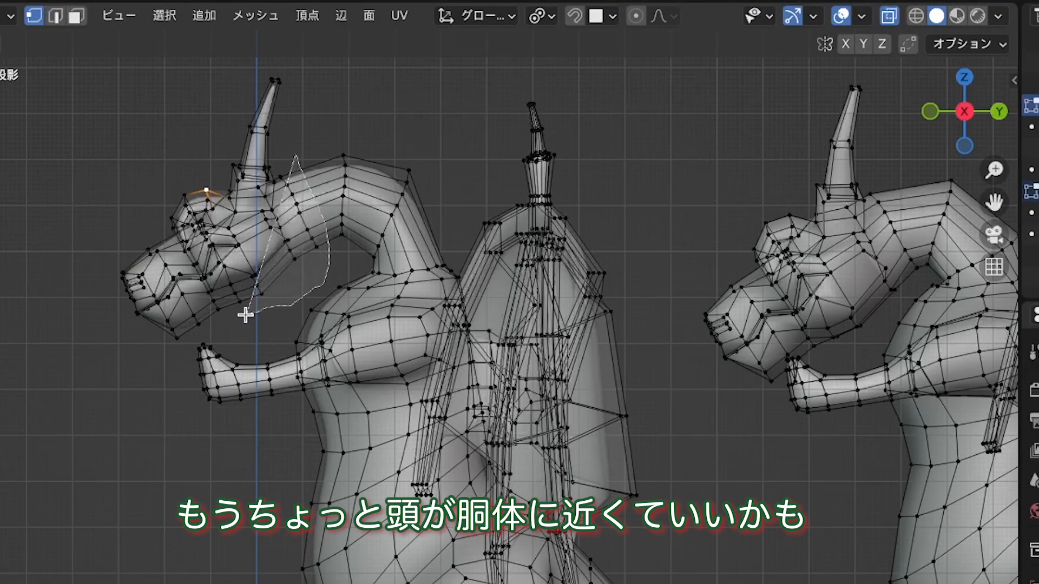
mouse_move(211, 335)
left_mouse_down()
mouse_move(74, 241)
mouse_move(212, 98)
left_mouse_up()
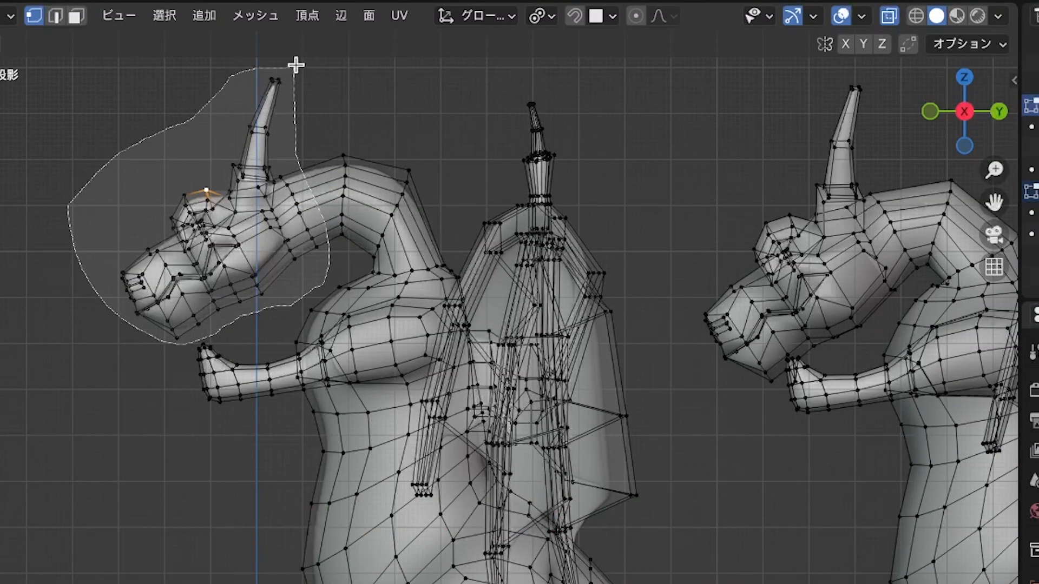
left_click_drag(294, 65, 305, 64)
key("g")
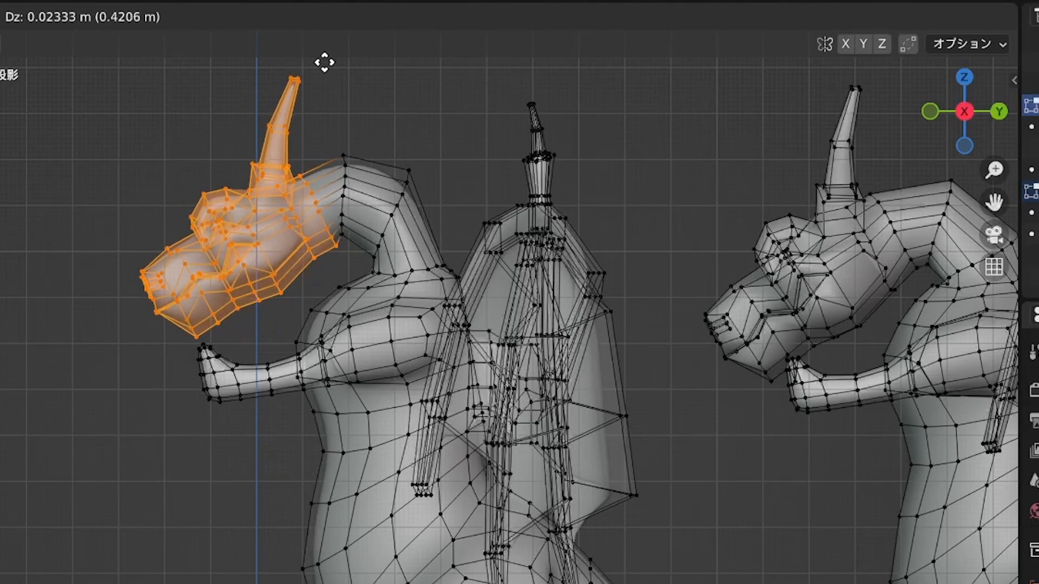
left_click(324, 66)
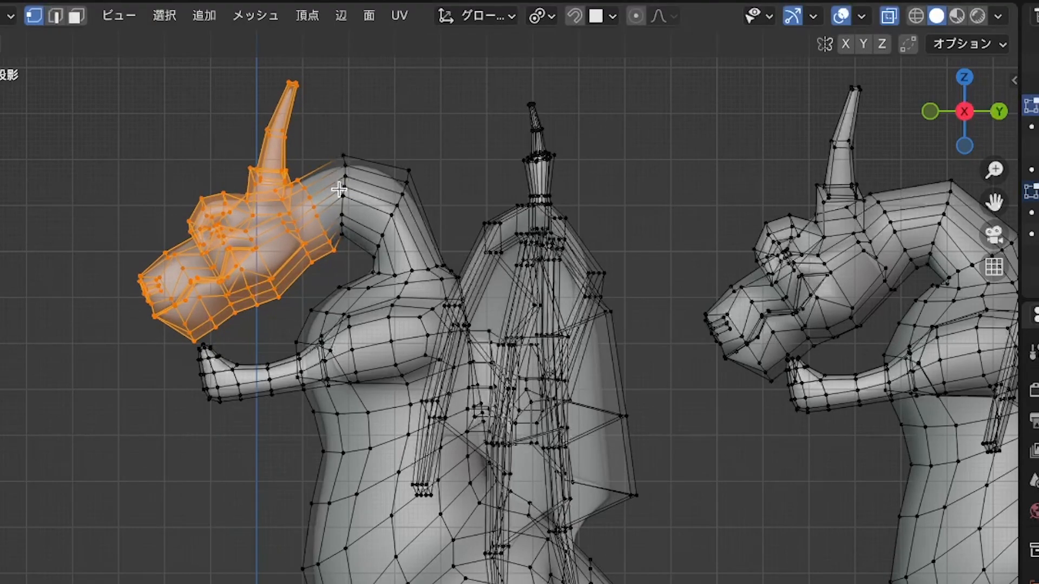
Select the neck edge loop at the top of the arch and move it about 0.4 m backwards and slightly down.
left_click(341, 205, "alt")
key("g")
key("z")
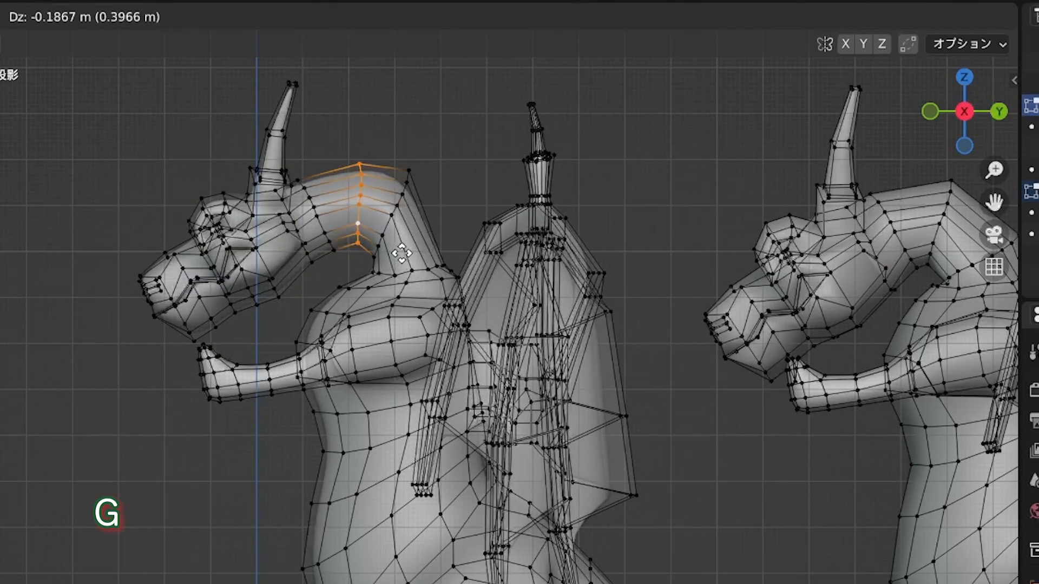
left_click(401, 253)
Rotate the next neck loop towards the body to follow the bend, and move it about 0.3 m down to round the curve.
middle_click_drag(401, 245, 345, 273, "shift")
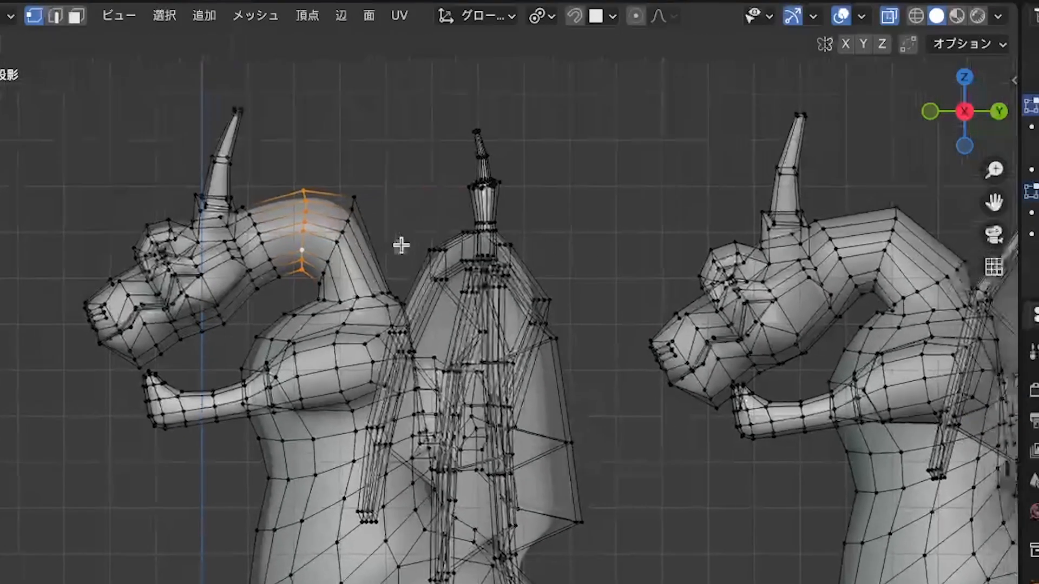
left_click(345, 226, "alt")
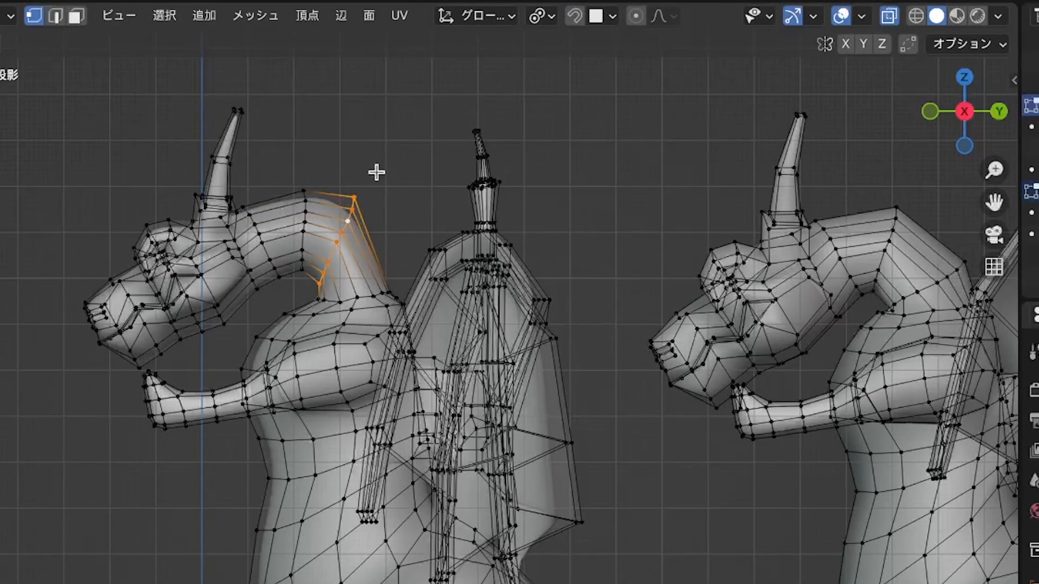
key("r")
left_click(415, 193)
key("g")
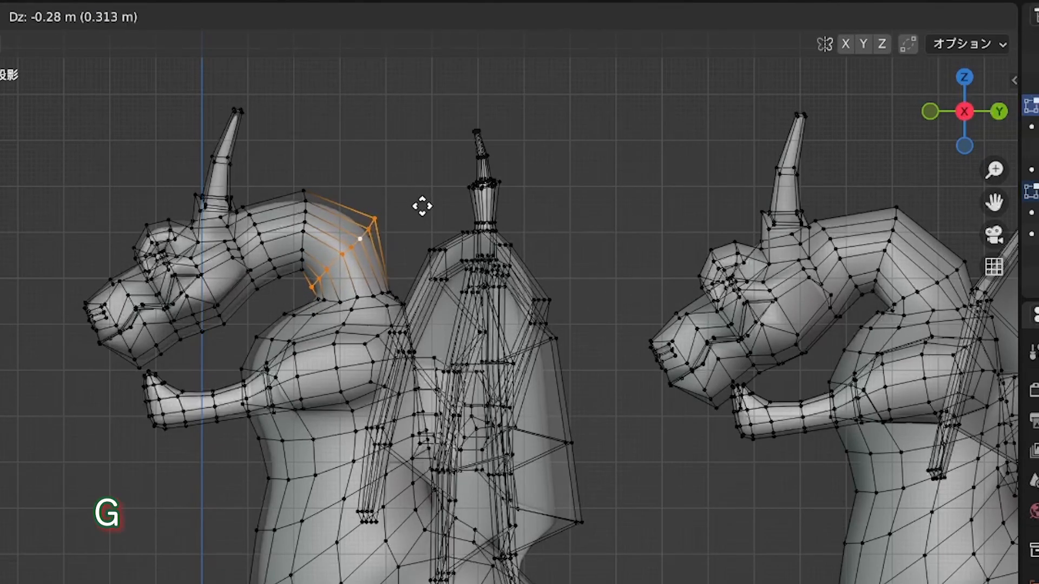
left_click(424, 207)
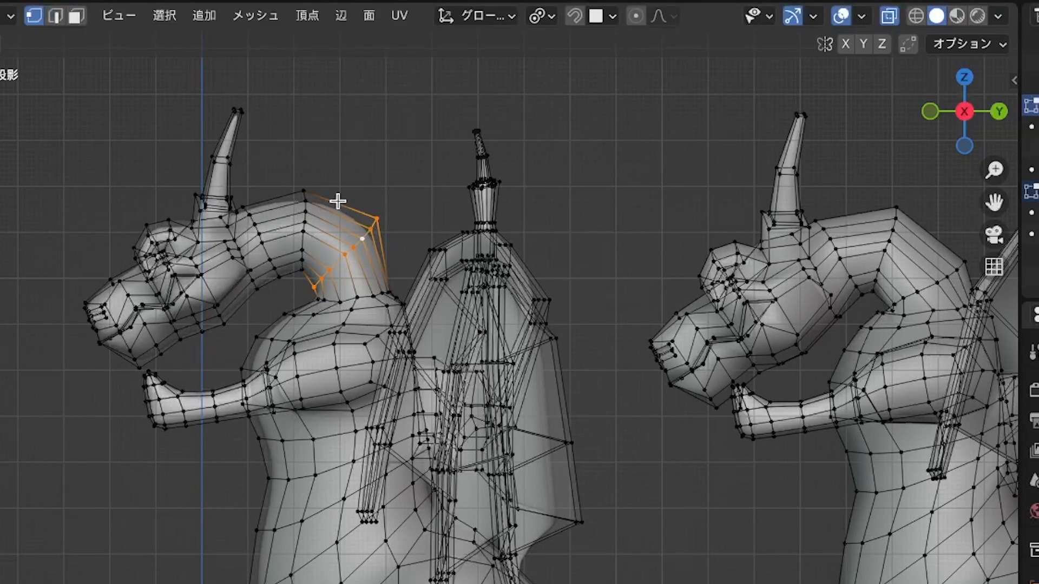
Turn off X-ray and compare the smoothed neck with the example dragon while the overlays are temporarily hidden.
key("alt+z")
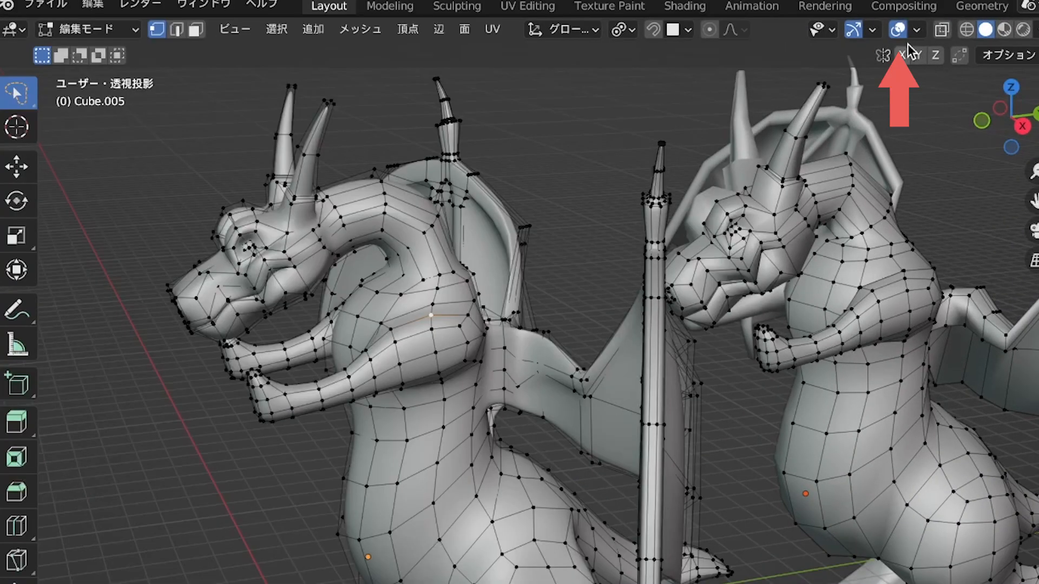
left_click(840, 16)
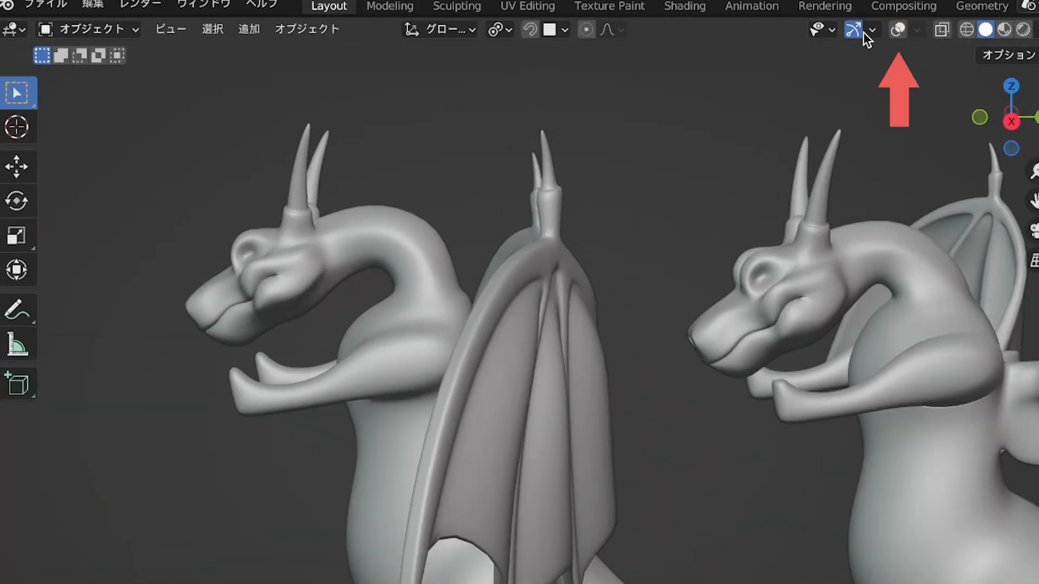
left_click(898, 29)
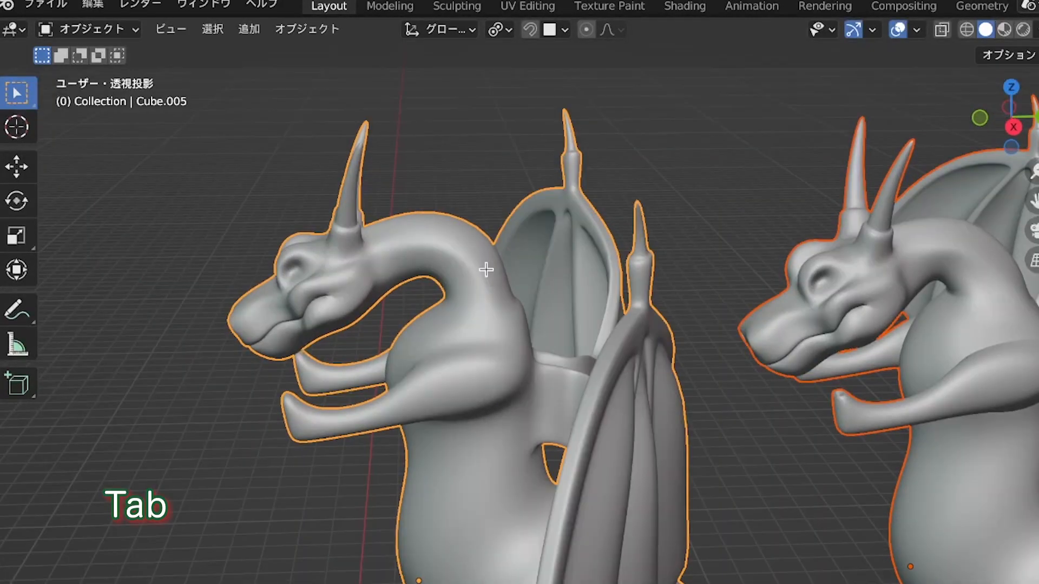
In edit mode, move the selected vertices at the front of the neck base forward along Y by about 0.1 m.
key("Tab")
middle_click_drag(486, 270, 437, 295)
key("g")
key("y")
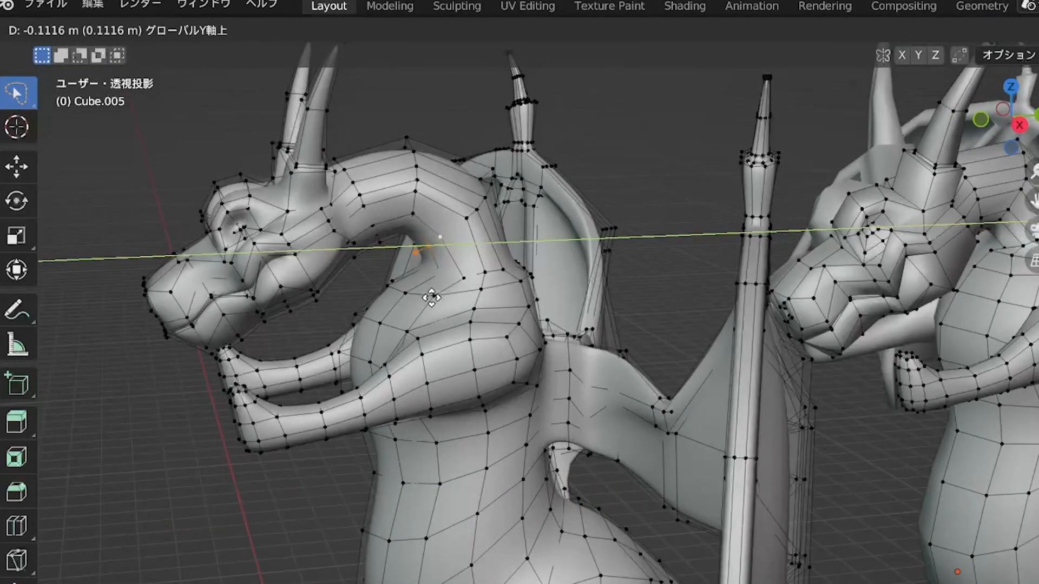
left_click(426, 299)
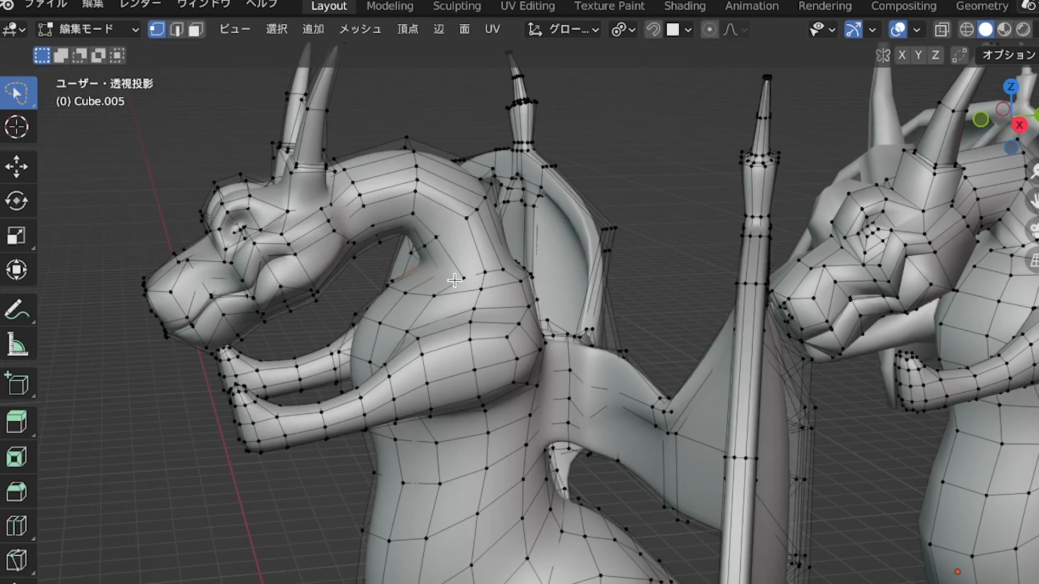
With the subdivision preview temporarily off, push the three vertices where the throat meets the chest forward along Y.
middle_click_drag(454, 279, 457, 283)
left_click(940, 431)
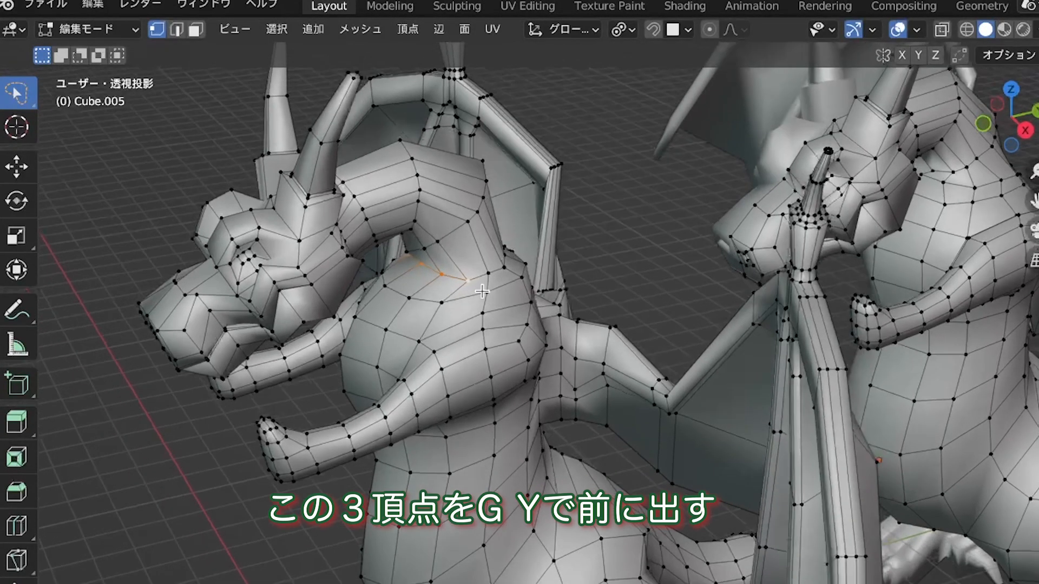
key("g")
key("y")
left_click(463, 301)
left_click(951, 429)
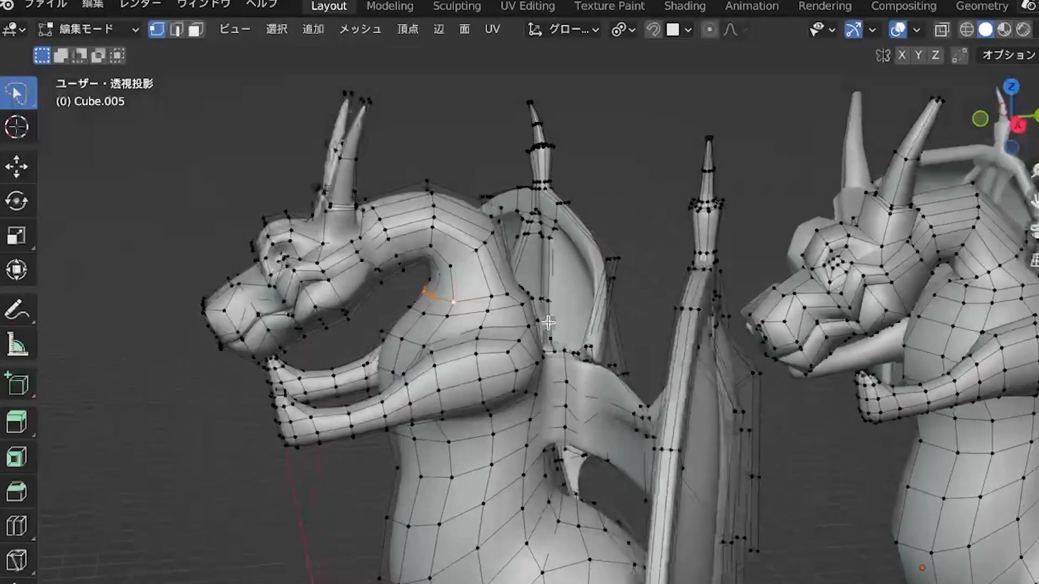
Examine the neck from several angles and view the joined head, body and wings as a smooth model.
middle_click_drag(548, 322, 569, 340)
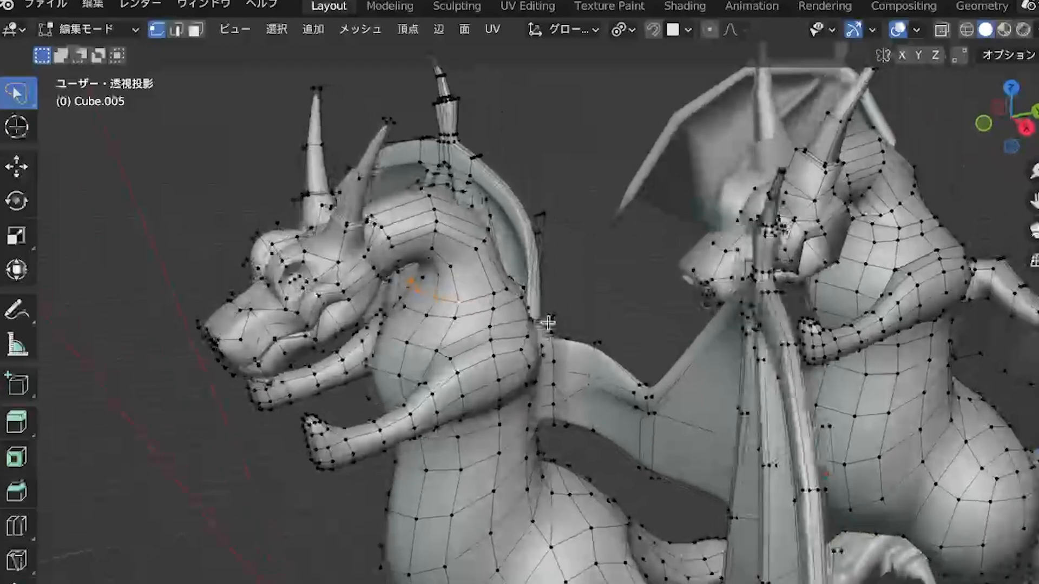
left_click(897, 29)
middle_click_drag(452, 336, 440, 318)
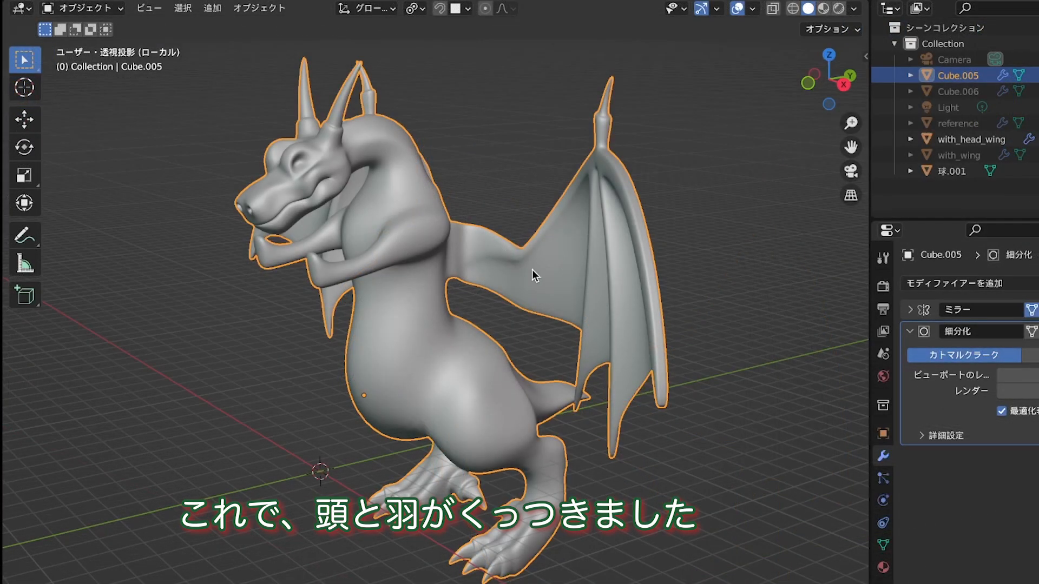
middle_click_drag(532, 270, 427, 264)
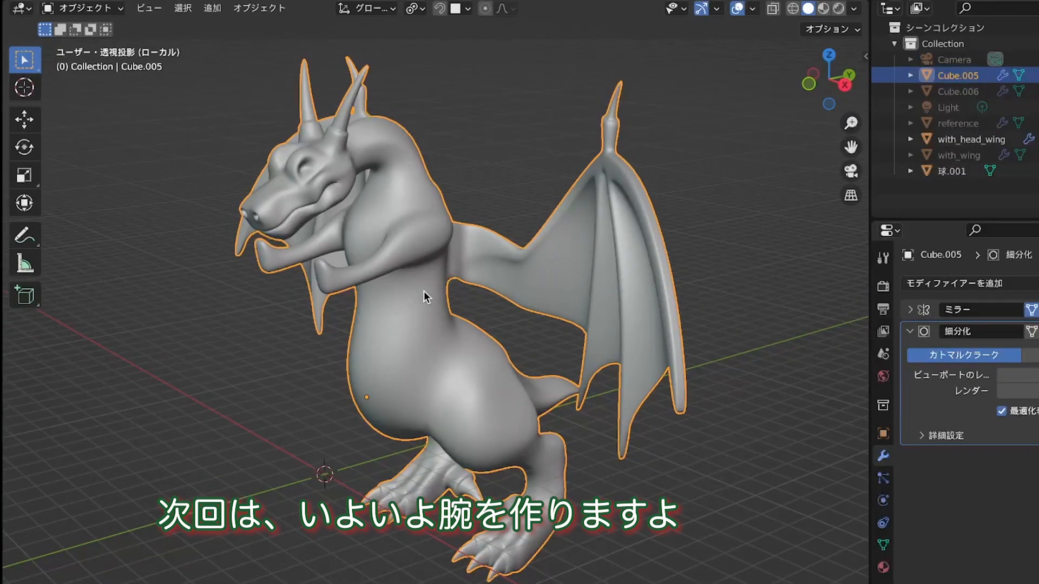